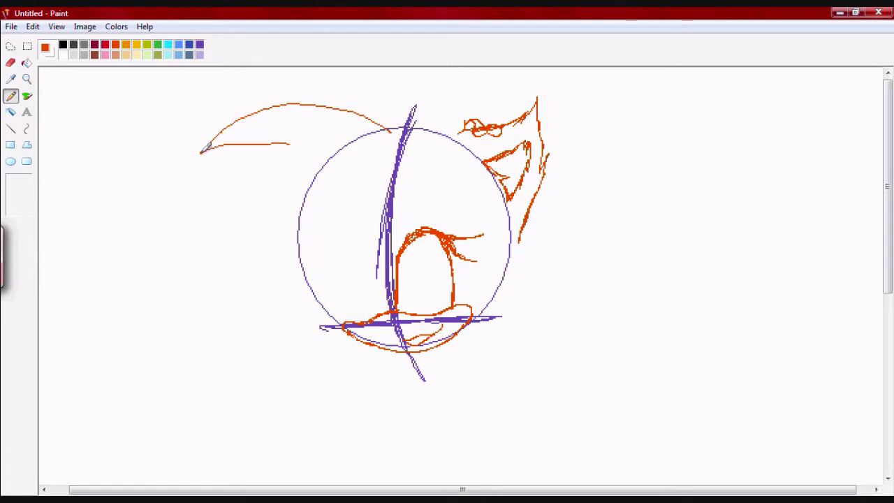
Step: Sketch the long curved hair spikes on the left side of the head and the winking left eye in orange
drag(325, 295, 349, 417)
drag(345, 335, 378, 264)
key(ctrl+z)
key(ctrl+z)
drag(419, 124, 311, 104)
drag(353, 253, 363, 300)
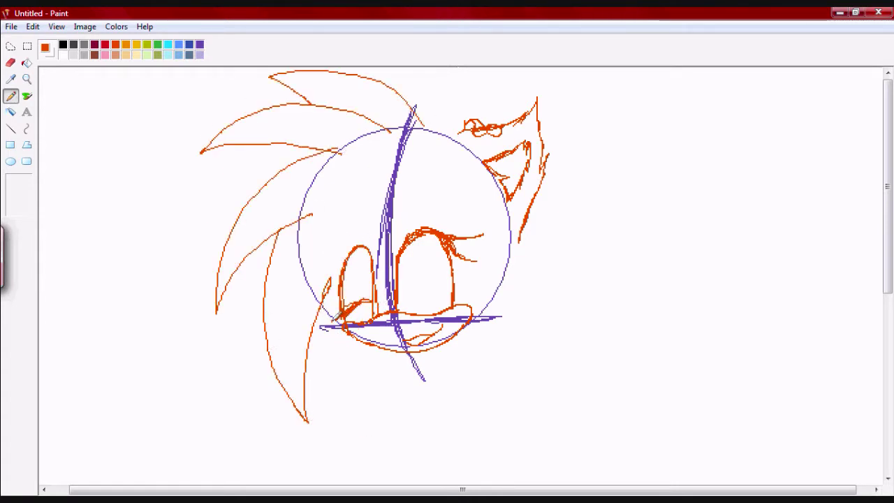
Step: Add a small tuft between the left hair spikes and a hair strand hanging below the ear in orange
drag(286, 144, 233, 208)
key(ctrl+z)
drag(341, 150, 255, 202)
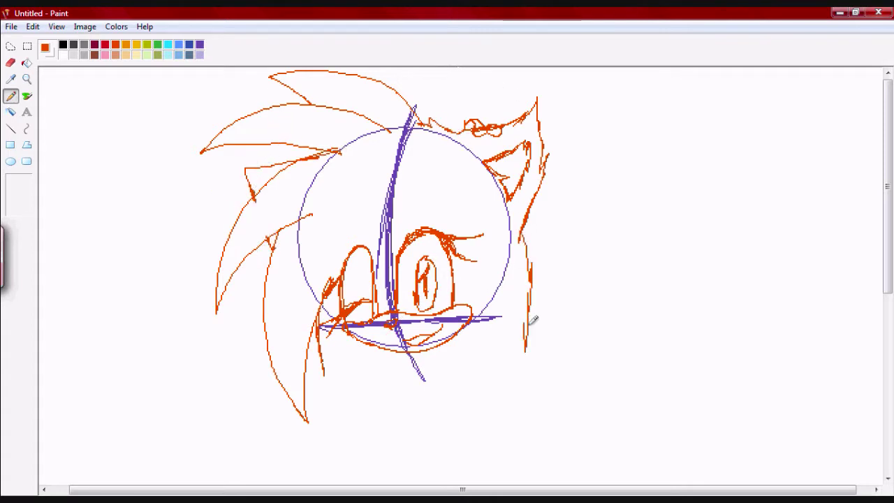
drag(528, 316, 531, 361)
Step: Sketch the neck, shoulders and torso with a one-shoulder top under the head in orange
scroll(418, 194, down, 4)
scroll(429, 222, up, 3)
mouse_move(400, 218)
mouse_down()
mouse_move(432, 218)
mouse_move(440, 234)
mouse_move(487, 257)
mouse_up()
scroll(447, 237, down, 2)
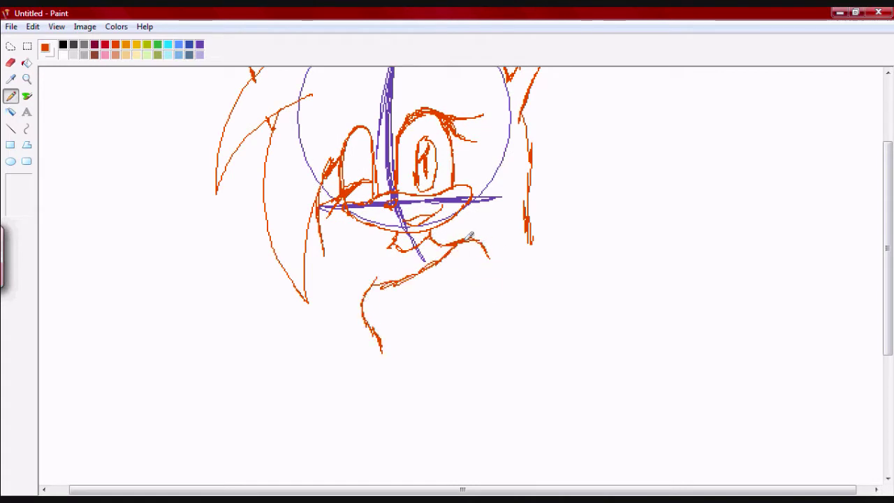
drag(455, 246, 475, 333)
drag(454, 290, 467, 262)
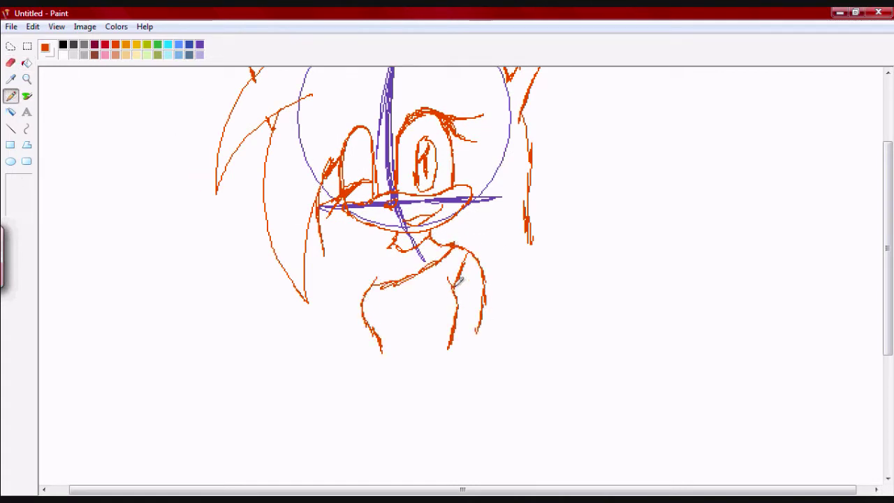
Step: Sketch the cone and brim of a party hat on top of the head in green
scroll(375, 322, up, 3)
click(157, 44)
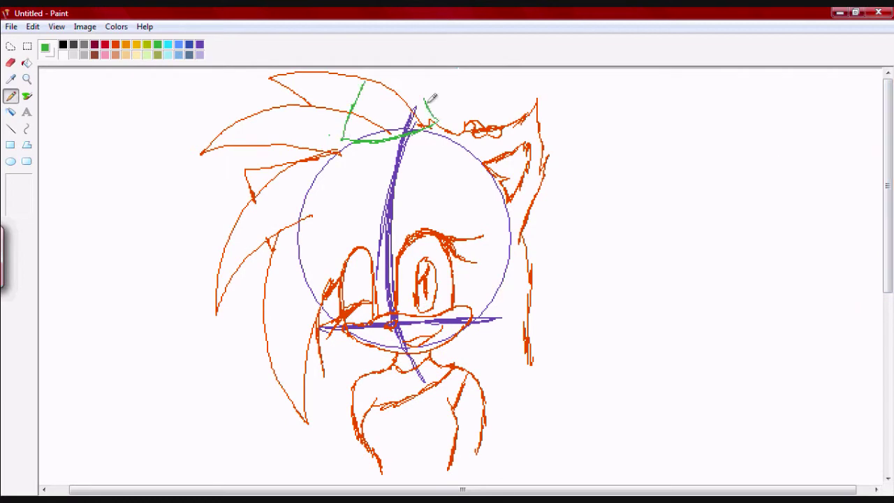
Step: Select the whole sketch and move it lower on the canvas to make room above the hat
key(ctrl+Page_Up)
click(28, 45)
drag(107, 68, 322, 315)
drag(356, 361, 125, 70)
drag(233, 141, 238, 166)
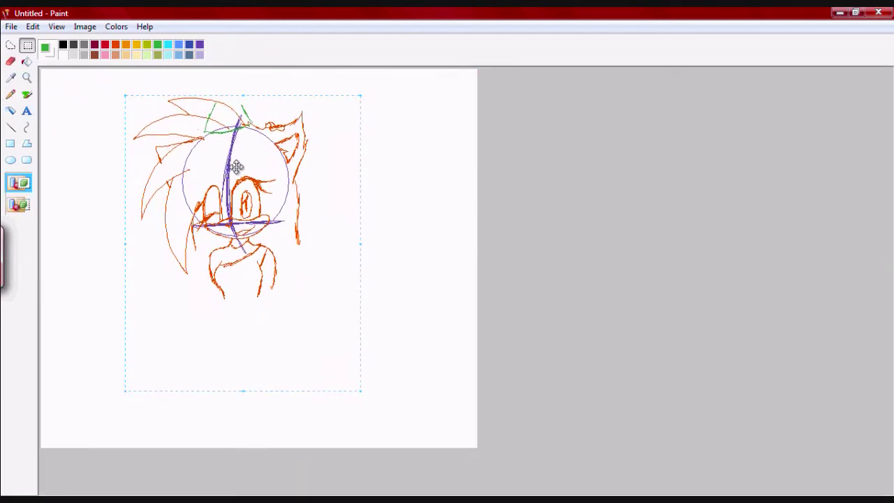
Step: Finish the party hat's green cone with the pencil and sketch a heart on its tip
click(11, 93)
key(ctrl+Page_Down)
drag(412, 207, 355, 150)
mouse_move(340, 98)
mouse_down()
mouse_move(369, 80)
mouse_move(308, 88)
mouse_move(349, 150)
mouse_up()
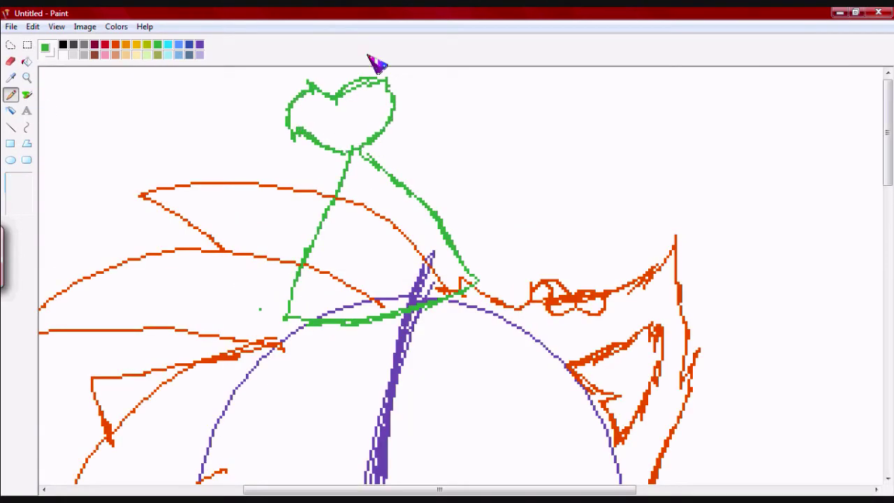
key(ctrl+Page_Up)
Step: Lengthen the hair strand on the right of the body and sketch the waist and belt under the top in orange
key(ctrl+Page_Down)
click(116, 45)
drag(521, 266, 531, 381)
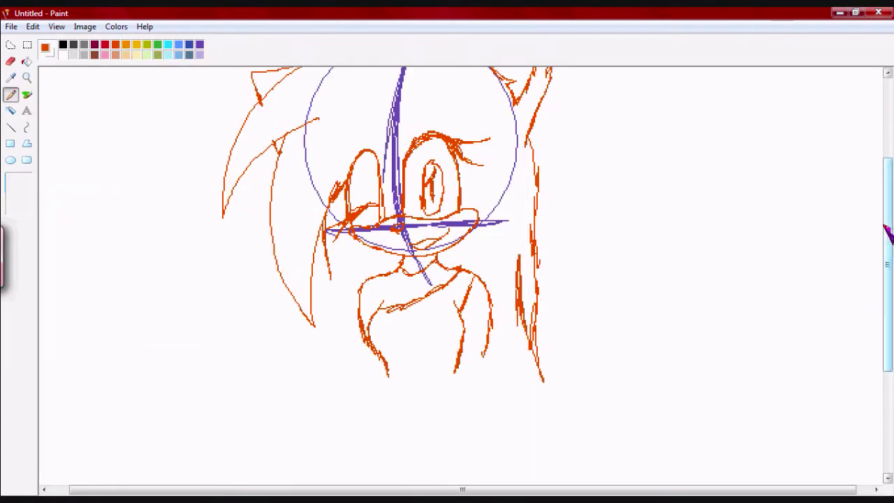
drag(887, 231, 887, 402)
drag(461, 241, 396, 245)
drag(886, 257, 878, 190)
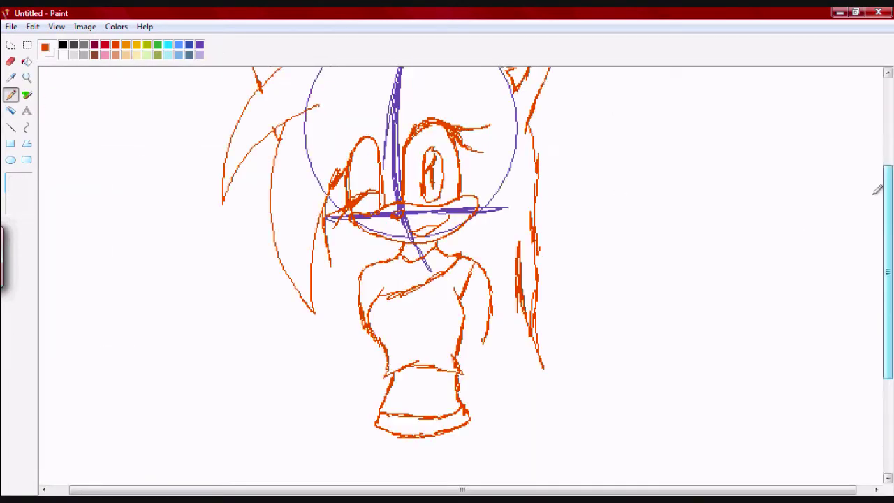
Step: Sketch both arms reaching down behind the hips and add the navel in orange
drag(355, 293, 361, 355)
drag(358, 321, 377, 416)
drag(483, 328, 475, 413)
drag(417, 390, 422, 388)
scroll(420, 395, down, 3)
drag(472, 248, 461, 323)
scroll(461, 323, up, 3)
drag(329, 296, 321, 381)
drag(340, 279, 328, 451)
drag(338, 413, 325, 481)
scroll(325, 480, up, 2)
scroll(377, 314, down, 4)
drag(371, 277, 388, 401)
key(ctrl+z)
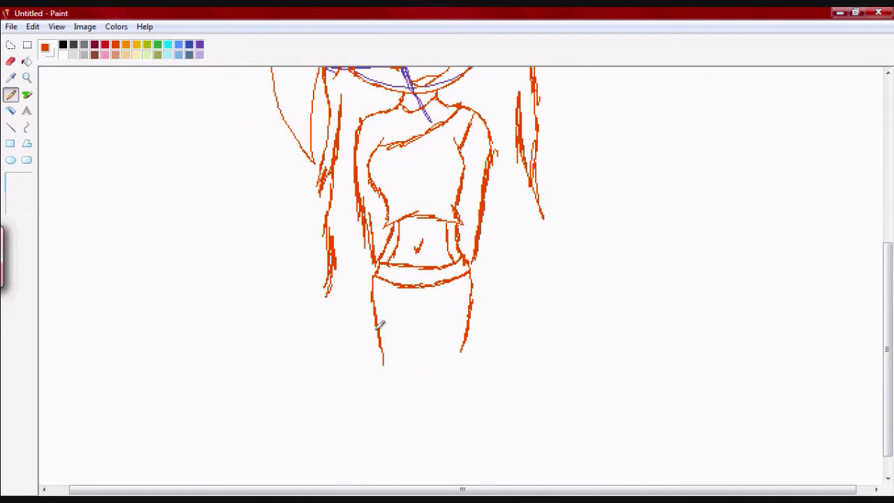
key(ctrl+z)
key(ctrl+z)
key(ctrl+z)
key(ctrl+z)
drag(370, 274, 365, 369)
drag(472, 274, 475, 391)
key(ctrl+z)
key(ctrl+z)
drag(91, 240, 144, 206)
drag(183, 192, 224, 204)
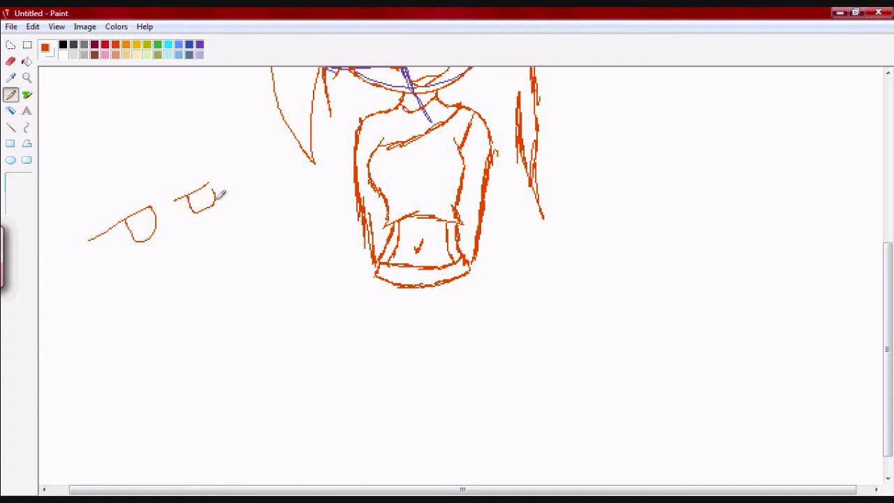
key(ctrl+z)
key(ctrl+z)
Step: Sketch the hips, the outer edges of the flared trouser legs and the centre seam below the belt in orange
scroll(780, 279, down, 1)
drag(375, 245, 380, 325)
drag(478, 237, 479, 299)
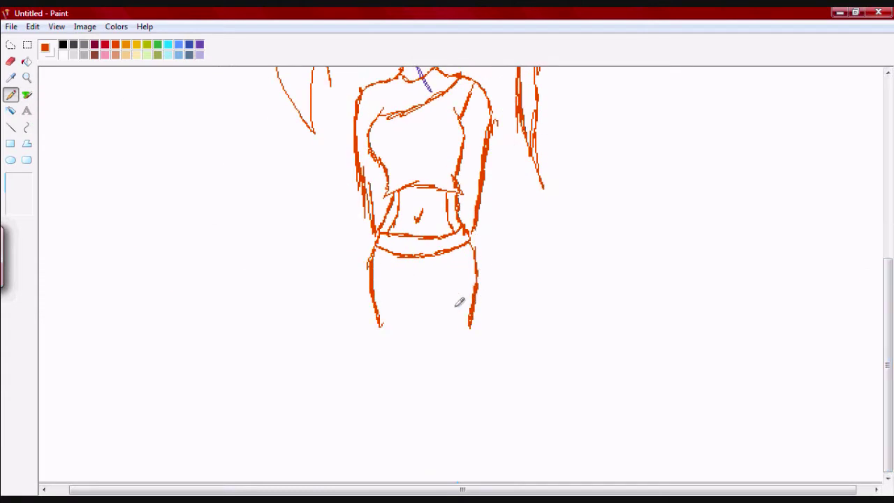
drag(421, 295, 424, 362)
drag(381, 324, 367, 417)
drag(424, 349, 425, 429)
drag(472, 311, 491, 419)
drag(368, 418, 358, 464)
Step: Sketch the tail beside the right leg and the long hair strand down the left side of the body in orange
drag(482, 300, 559, 391)
scroll(558, 464, up, 1)
scroll(559, 463, down, 1)
drag(531, 420, 566, 475)
drag(516, 412, 492, 461)
scroll(335, 282, up, 3)
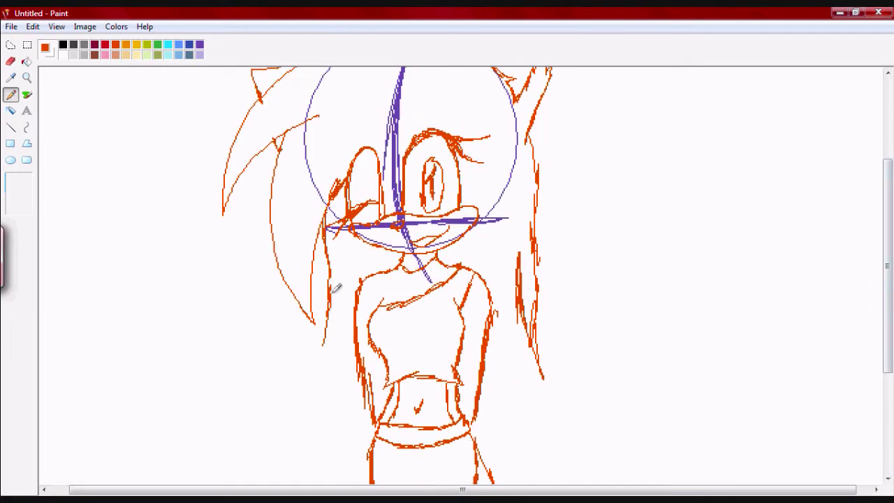
drag(335, 281, 316, 395)
scroll(316, 394, down, 3)
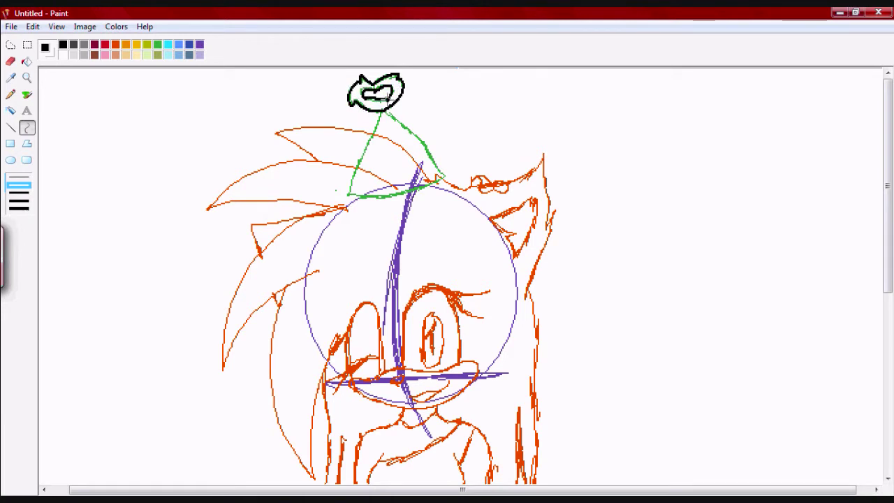
Step: Trace the party hat's cone and brim and the two upper hair spikes with black curves
mouse_move(378, 113)
mouse_down()
mouse_move(346, 199)
mouse_move(451, 187)
mouse_up()
drag(398, 196, 394, 224)
mouse_move(370, 131)
mouse_down()
mouse_move(273, 131)
mouse_move(321, 164)
mouse_up()
mouse_move(359, 168)
mouse_down()
mouse_move(200, 214)
mouse_move(231, 189)
mouse_up()
Step: Trace the lower left hair spikes down to the winking eye with black curves
scroll(231, 210, down, 3)
drag(307, 155, 218, 341)
drag(209, 217, 211, 298)
drag(326, 206, 298, 453)
drag(298, 453, 238, 375)
drag(217, 341, 274, 268)
drag(298, 452, 353, 257)
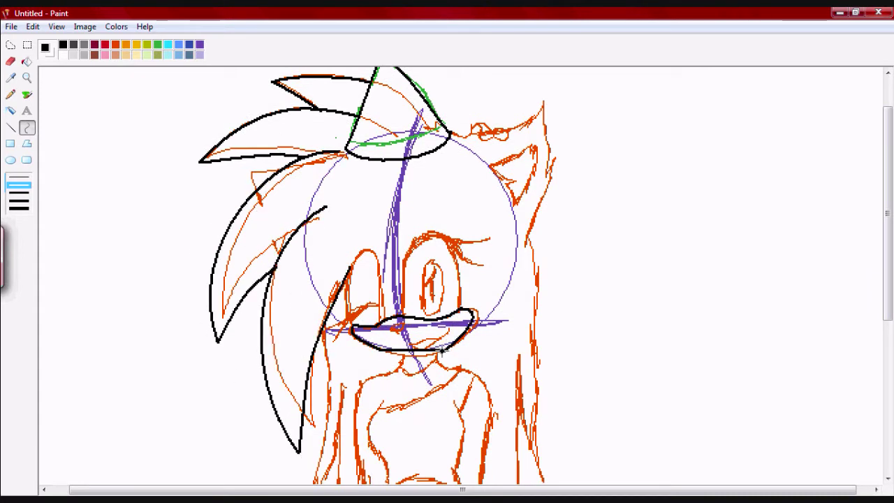
Step: Trace the open eye with its thick lid and lashes and the winking eye with black curves
drag(413, 234, 459, 310)
drag(447, 269, 465, 263)
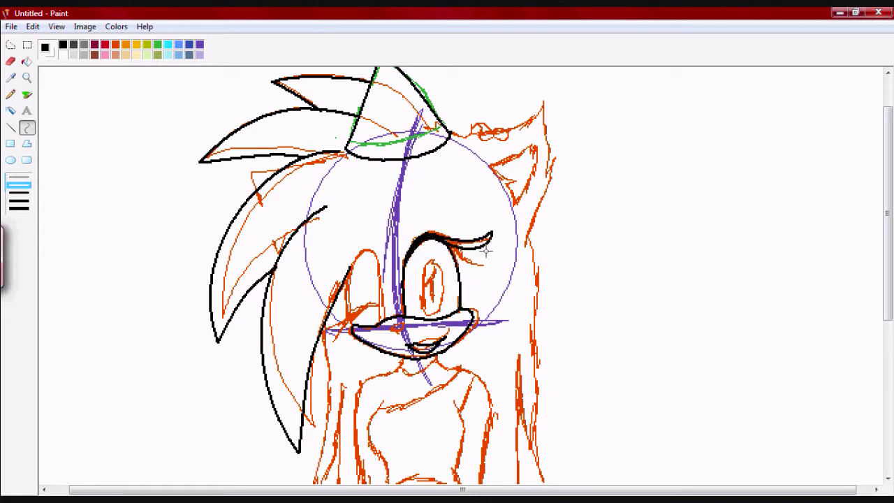
drag(347, 252, 344, 285)
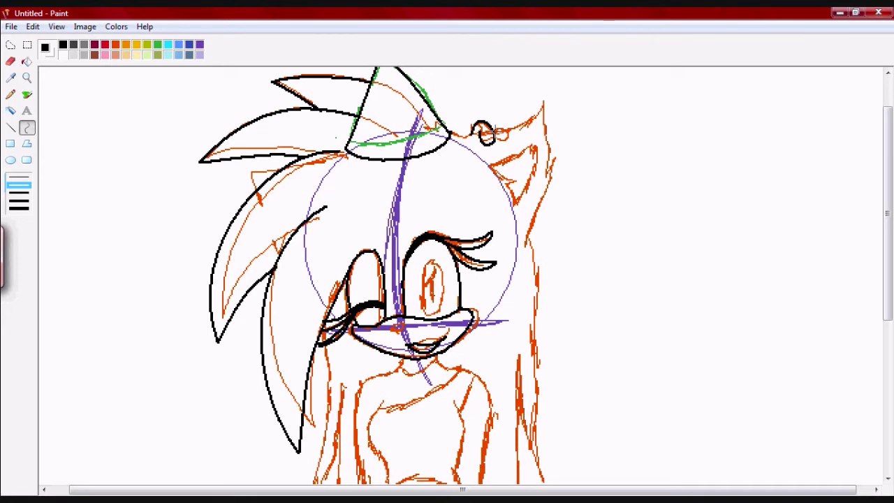
Step: Trace the ear and the hair strand hanging below it with black curves
drag(544, 105, 549, 178)
drag(564, 145, 521, 251)
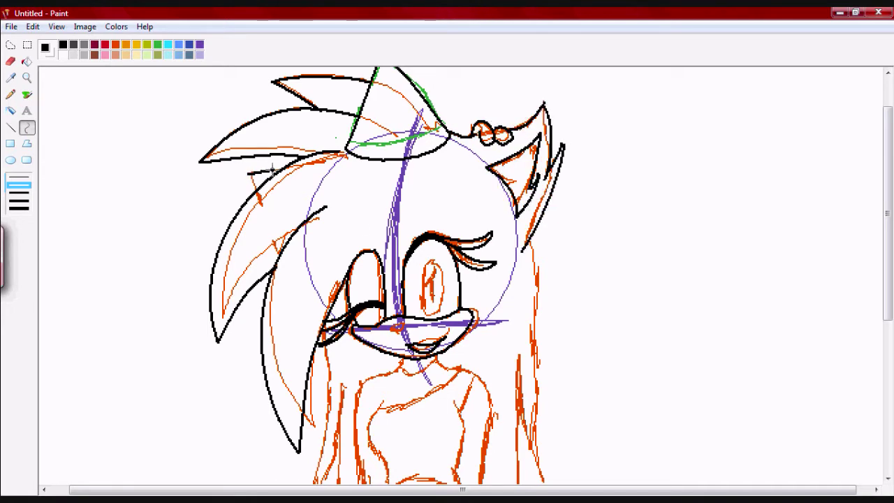
scroll(280, 273, down, 3)
drag(512, 222, 545, 399)
drag(531, 301, 522, 308)
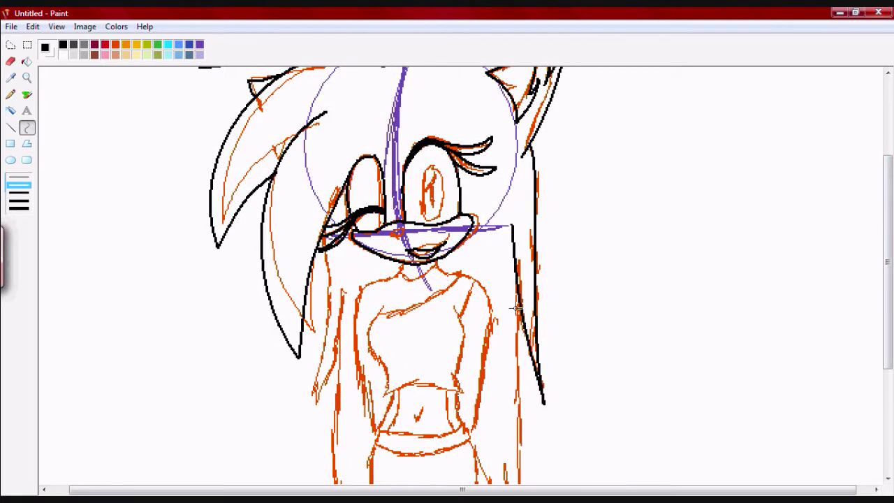
Step: Trace the long hair strands on both sides of the body down to their tips with black curves
scroll(323, 222, down, 3)
drag(334, 190, 310, 318)
drag(339, 169, 344, 454)
scroll(342, 315, down, 3)
drag(518, 245, 552, 388)
drag(531, 322, 540, 347)
Step: Trace the tail beside the right leg and the trousers' outer edges and centre seam with black curves
drag(474, 253, 575, 479)
drag(505, 414, 575, 481)
drag(374, 247, 357, 481)
drag(421, 308, 422, 492)
drag(473, 255, 492, 481)
drag(484, 391, 505, 417)
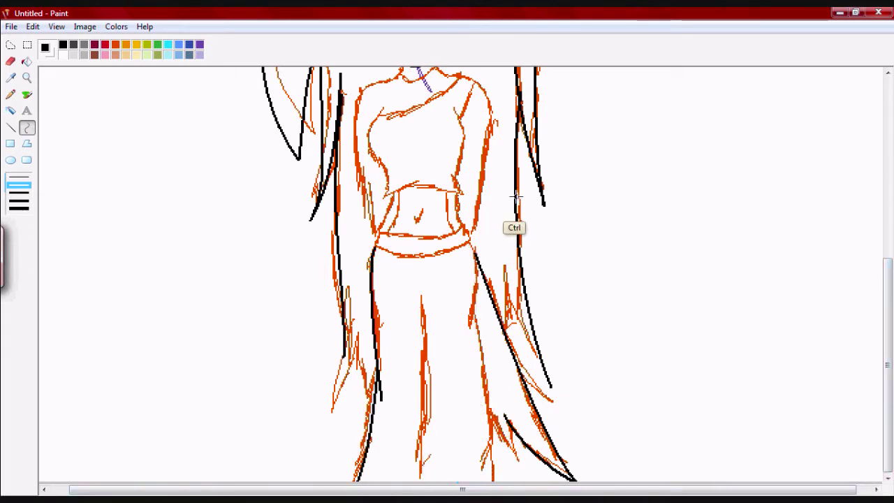
Step: Erase the black tail outline beside the right leg and return to the Curve tool
click(10, 61)
mouse_move(476, 250)
mouse_down()
mouse_move(549, 433)
mouse_move(504, 418)
mouse_move(564, 431)
mouse_move(604, 421)
mouse_up()
click(26, 127)
drag(520, 384, 720, 271)
drag(629, 391, 589, 462)
scroll(588, 463, right, 1)
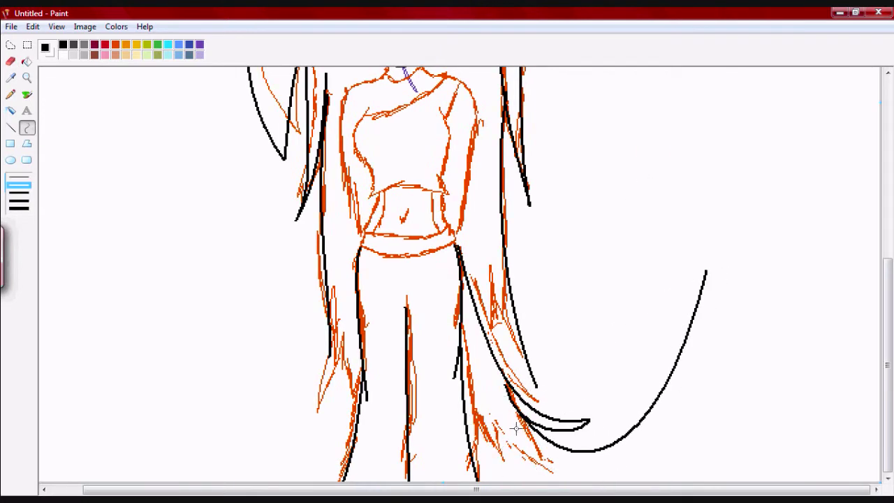
drag(703, 273, 708, 272)
mouse_move(629, 472)
mouse_down()
mouse_move(559, 420)
mouse_move(605, 329)
mouse_move(589, 475)
mouse_move(788, 236)
mouse_move(615, 469)
mouse_up()
key(ctrl+z)
key(ctrl+z)
Step: Draw a large tail sweeping out and upward to the left of the legs with black curves
drag(356, 291, 215, 329)
mouse_move(329, 391)
mouse_down()
mouse_move(334, 398)
mouse_move(278, 409)
mouse_move(157, 176)
mouse_up()
mouse_move(160, 280)
mouse_down()
mouse_move(328, 392)
mouse_move(130, 375)
mouse_move(328, 475)
mouse_up()
Step: Trace the shoulders and both arms down to the hips with black curves
scroll(510, 199, up, 4)
drag(438, 245, 457, 404)
drag(466, 315, 473, 301)
drag(388, 241, 364, 409)
drag(353, 322, 343, 314)
Step: Trace the one-shoulder top, its hem, the bare waist and the belt with black curves
mouse_move(364, 283)
mouse_down()
mouse_move(440, 257)
mouse_move(419, 275)
mouse_up()
drag(459, 253, 442, 287)
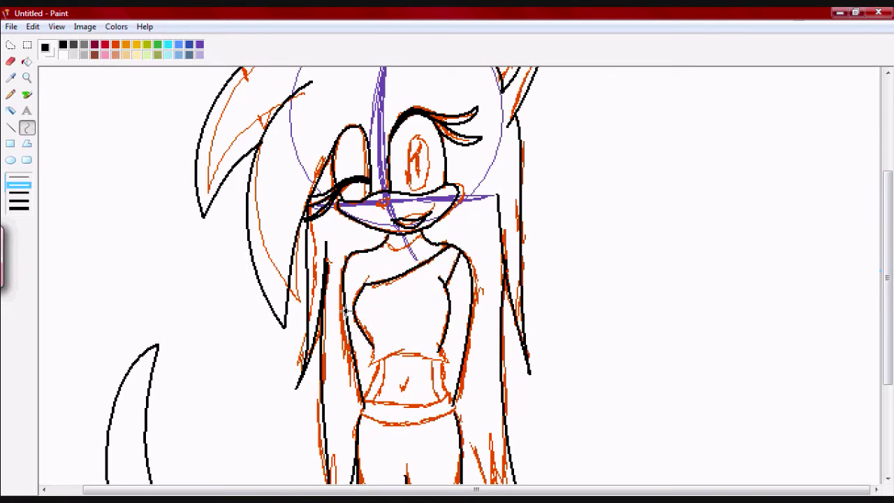
drag(447, 365, 447, 365)
drag(409, 363, 456, 366)
mouse_move(450, 400)
mouse_down()
mouse_move(363, 404)
mouse_move(458, 414)
mouse_up()
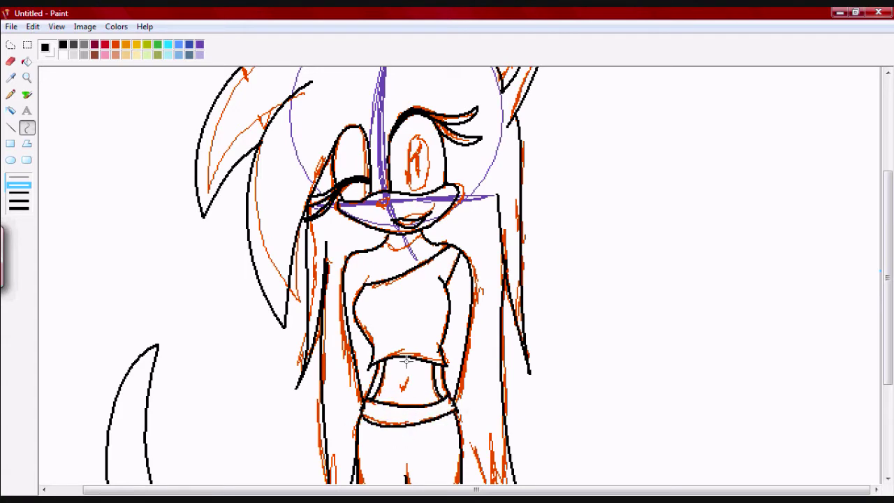
Step: Outline the open eye's iris in black, draw its solid pupil and add the nose
scroll(405, 257, up, 3)
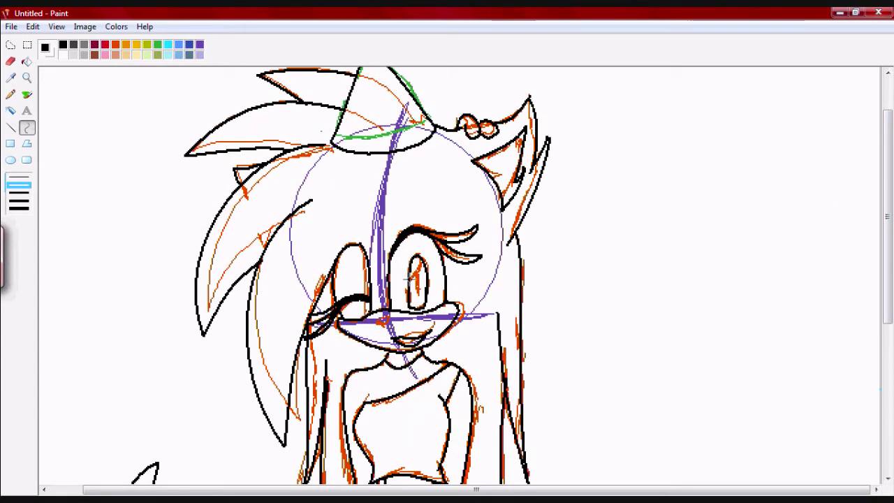
key(ctrl+Page_Up)
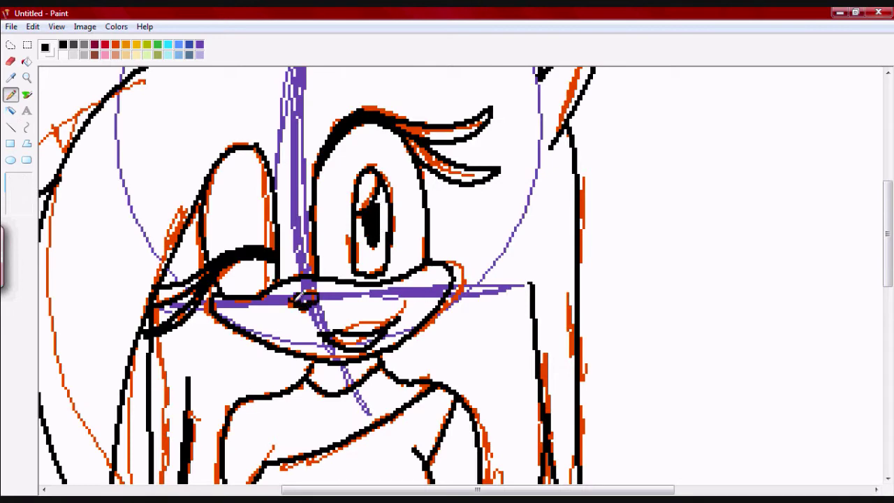
key(ctrl+Page_Down)
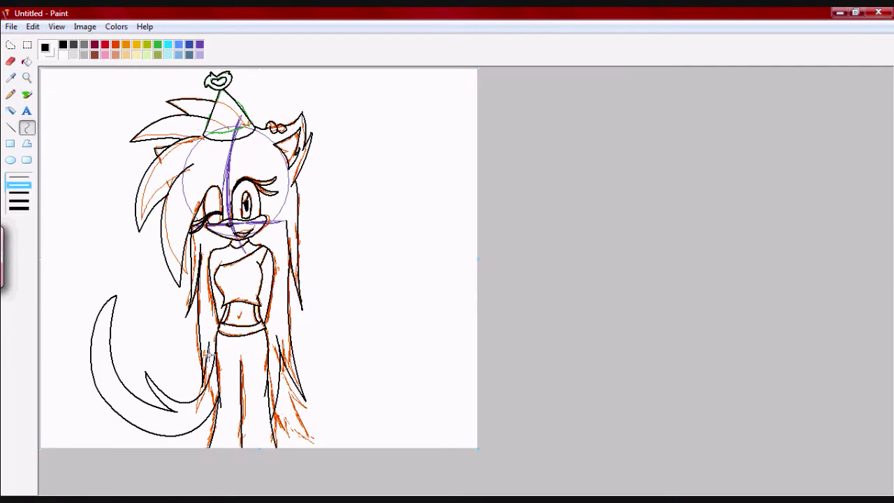
Step: Erase only the green, purple and orange sketch lines from the drawing, one colour at a time
click(11, 61)
click(158, 53)
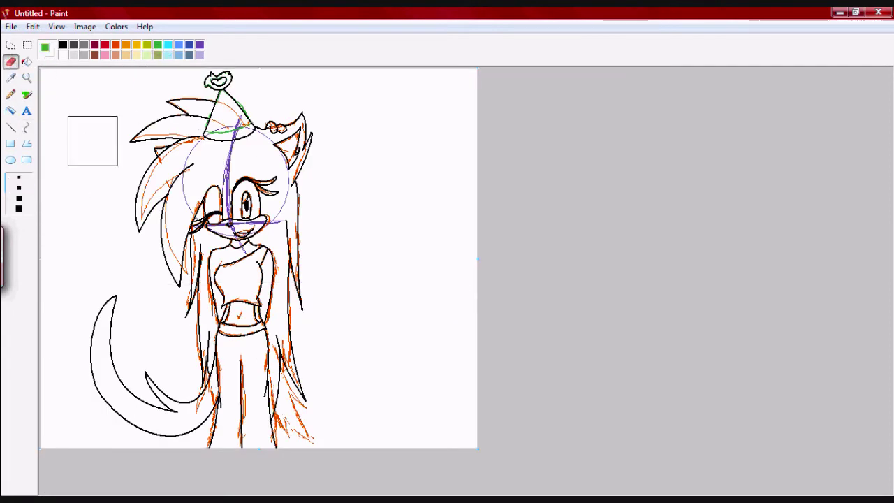
drag(92, 140, 310, 143)
click(200, 44)
drag(199, 97, 179, 103)
click(115, 44)
drag(209, 140, 288, 444)
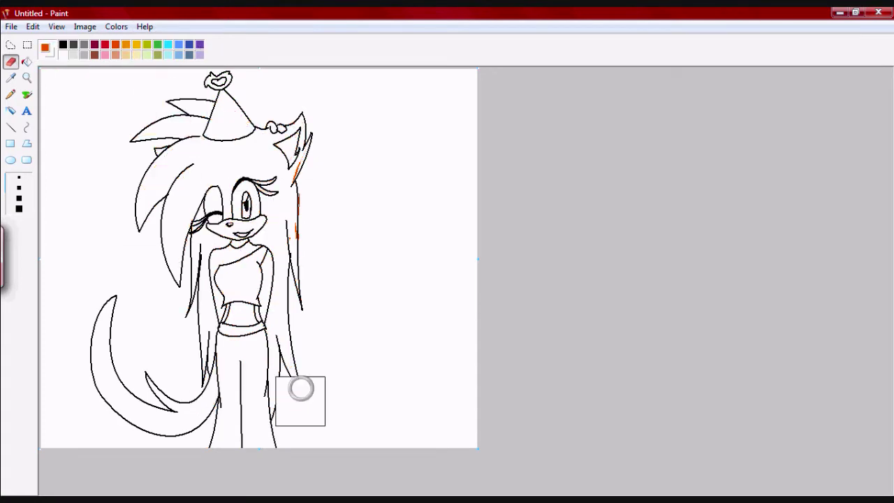
Step: Touch up the face in black and colour the open eye's iris purple
key(ctrl+Page_Up)
click(26, 77)
click(347, 260)
click(63, 44)
click(26, 94)
drag(304, 321, 391, 279)
click(27, 78)
right_click(265, 130)
click(200, 44)
click(447, 335)
right_click(335, 137)
Step: Draw a red curved line from the hat brim's left corner down to the top of the winking eye
click(105, 44)
key(ctrl+Page_Up)
click(11, 94)
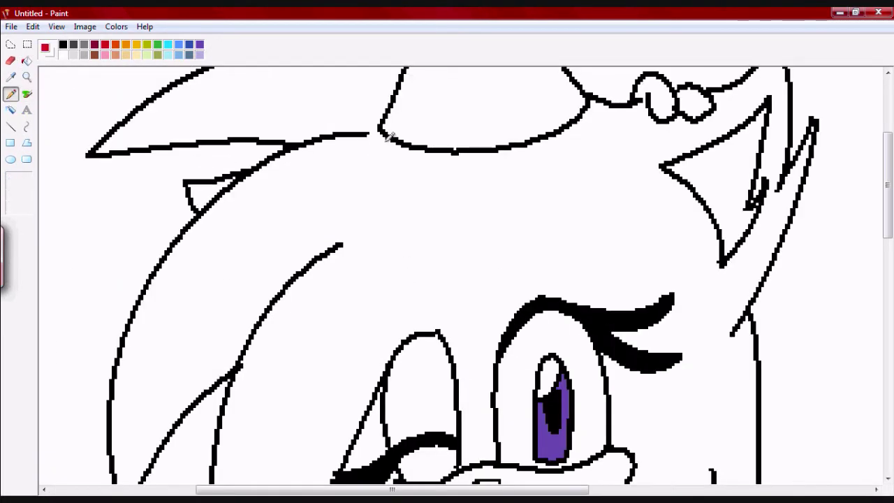
drag(378, 138, 394, 305)
Step: Draw an orange curved boundary from the top hair spike across the hair down to the winking eye
scroll(576, 146, up, 3)
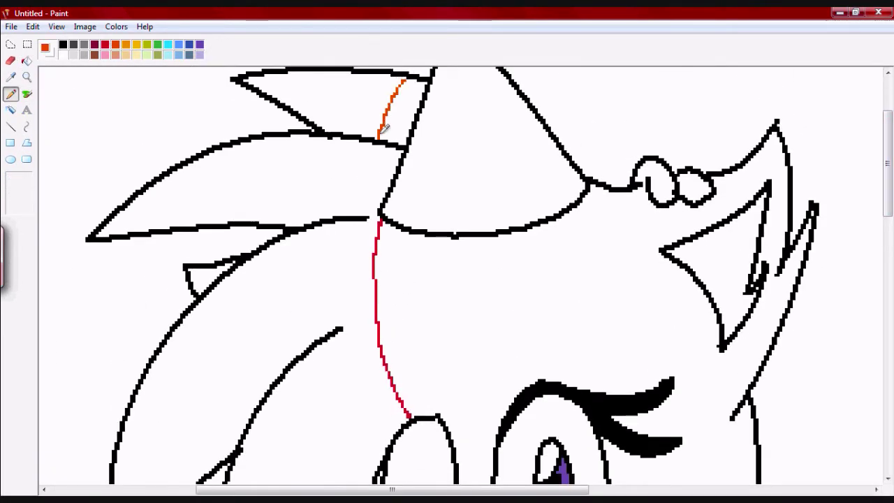
click(27, 126)
drag(401, 77, 407, 419)
drag(370, 251, 343, 256)
Step: Fill the band between the orange and red hair lines with orange, and outline and fill a red band beside it
click(26, 61)
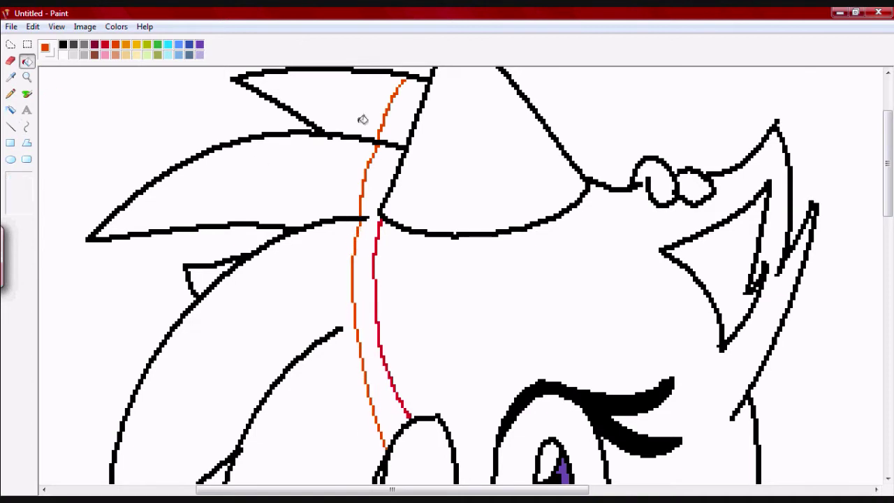
click(365, 293)
click(104, 44)
click(26, 126)
drag(379, 219, 417, 419)
click(26, 61)
click(385, 314)
Step: Outline a yellow band alongside the orange one from the top hair spike to the winking eye and fill it yellow
click(11, 93)
click(136, 44)
mouse_move(376, 74)
mouse_down()
mouse_move(343, 135)
mouse_move(325, 332)
mouse_up()
scroll(325, 332, down, 7)
drag(332, 126, 372, 264)
click(27, 61)
click(231, 231)
key(ctrl+z)
click(11, 94)
scroll(340, 216, up, 5)
click(27, 61)
click(355, 140)
click(353, 314)
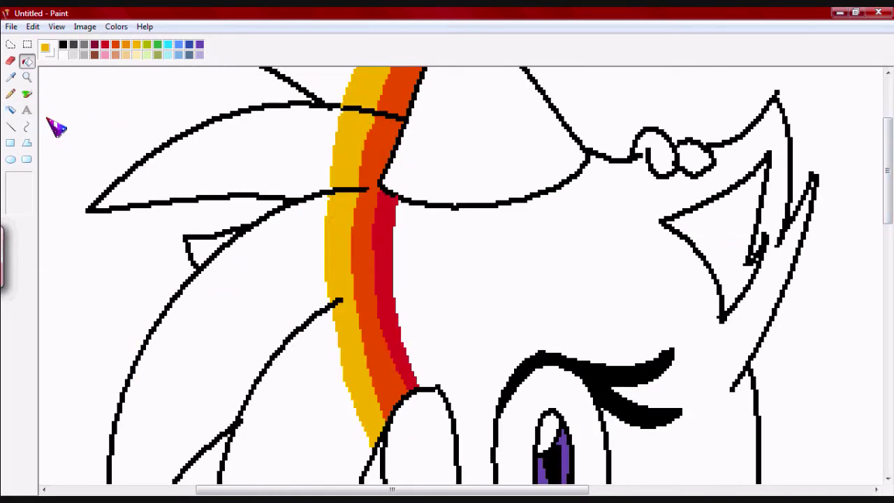
Step: Outline a green band next to the yellow one across the hair spikes and fill its sections green
key(ctrl+Page_Up)
click(10, 93)
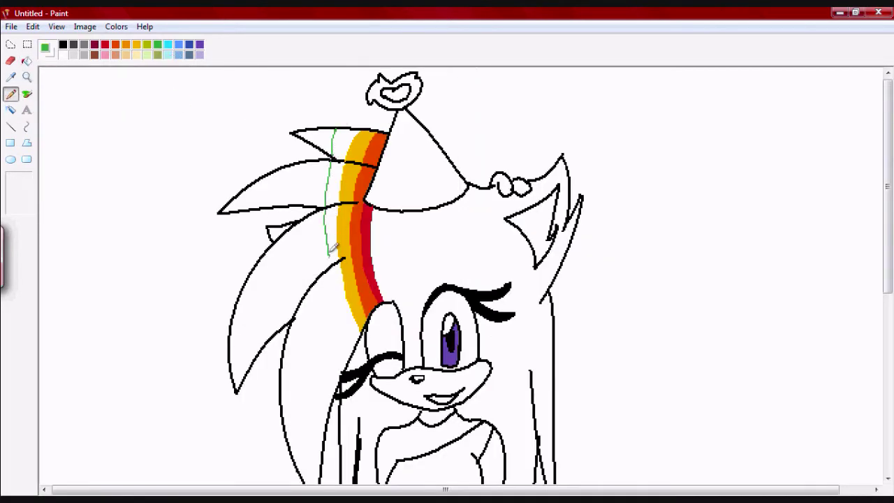
click(26, 61)
click(332, 210)
click(342, 300)
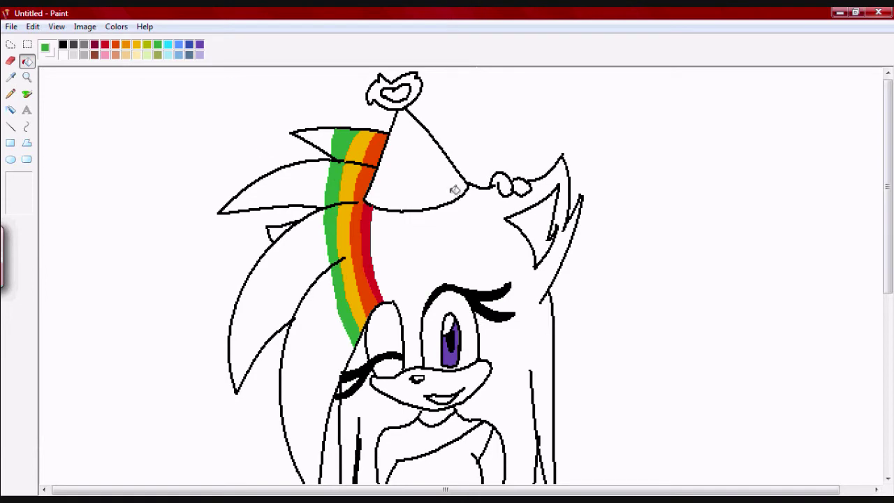
Step: Outline a blue band next to the green one down the hair and fill it blue
click(11, 94)
key(ctrl+Page_Down)
click(188, 44)
scroll(348, 290, down, 7)
mouse_move(342, 81)
mouse_down()
mouse_move(369, 269)
mouse_move(419, 386)
mouse_up()
click(27, 61)
click(357, 161)
Step: Fill the top spike's tip purple, and outline and fill a purple band beside the blue one down the hair
scroll(247, 198, up, 4)
scroll(248, 198, left, 5)
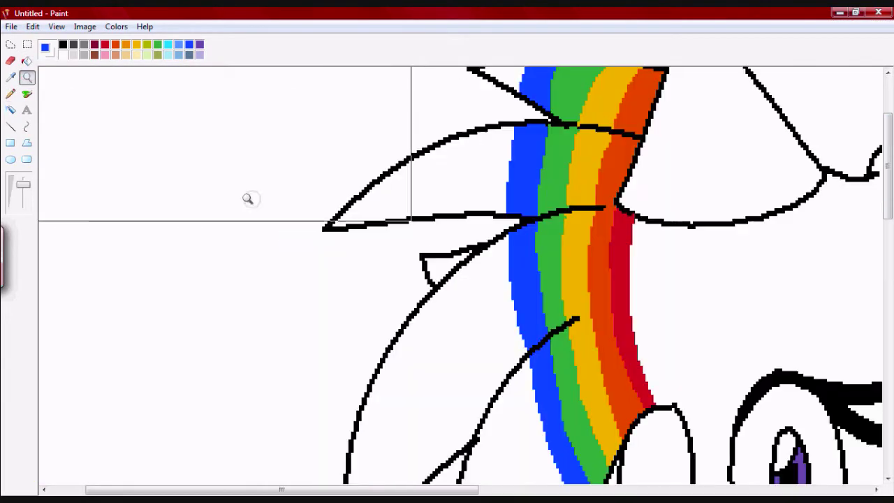
click(27, 61)
click(199, 44)
click(503, 78)
click(11, 94)
drag(463, 142, 460, 187)
scroll(506, 125, down, 3)
drag(465, 140, 505, 280)
scroll(524, 209, down, 4)
click(26, 60)
click(523, 181)
scroll(523, 182, up, 5)
click(492, 210)
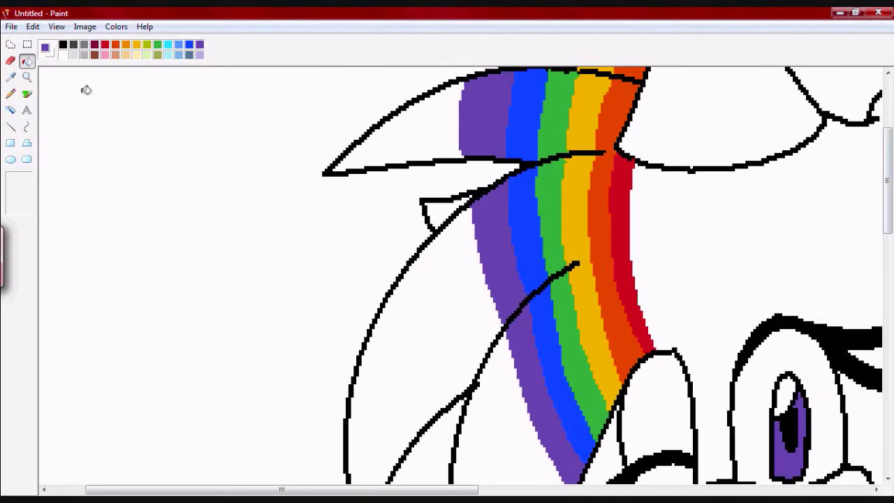
Step: Draw red boundary lines across the middle spike and the two lower hair spikes, outside the purple band
click(105, 44)
click(10, 94)
drag(411, 108, 418, 161)
drag(431, 241, 480, 370)
scroll(479, 371, down, 3)
drag(478, 183, 565, 340)
Step: Draw orange boundary lines across the hair spikes, farther toward the tips than the red lines
click(116, 44)
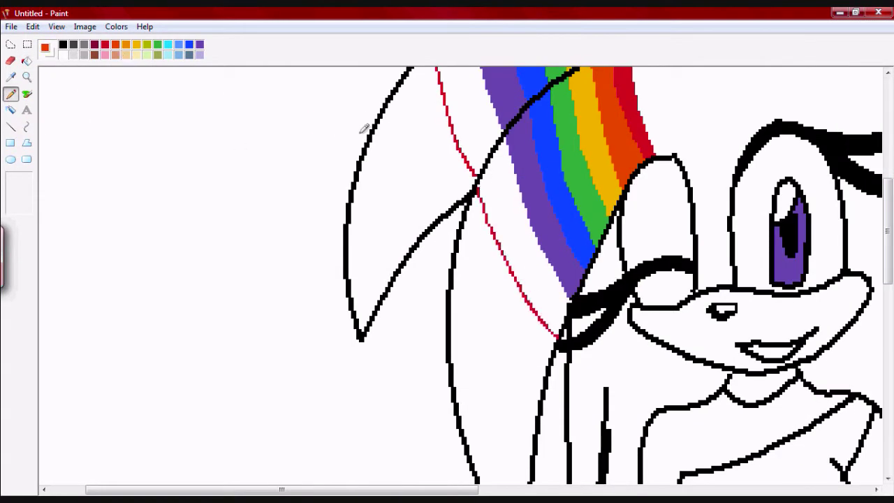
scroll(380, 150, up, 3)
drag(378, 149, 383, 190)
scroll(383, 210, down, 2)
drag(384, 221, 419, 324)
scroll(474, 265, down, 4)
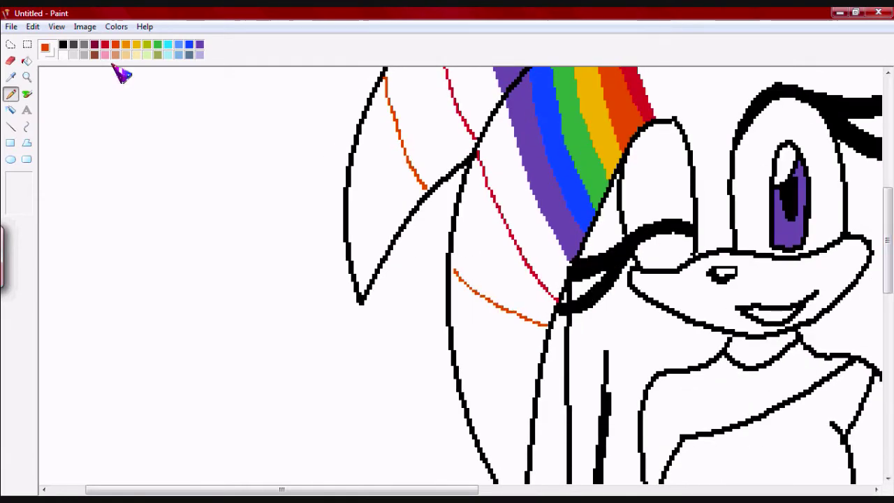
click(26, 61)
click(364, 230)
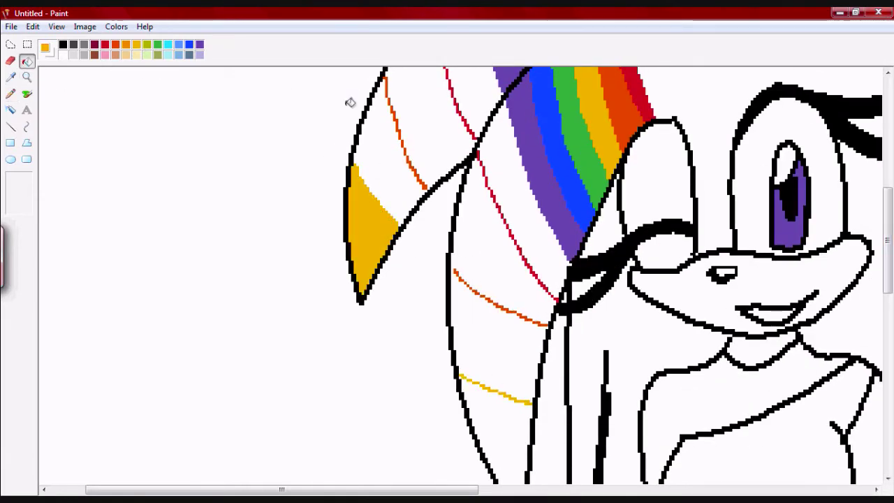
click(386, 138)
Step: Fill the outlined sections of the two lower hair spikes with orange, yellow and red stripes
click(11, 93)
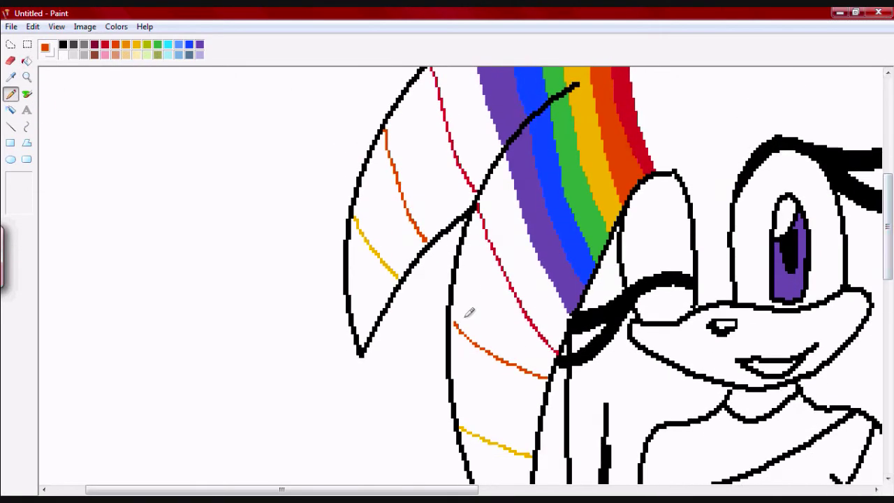
click(27, 61)
click(503, 308)
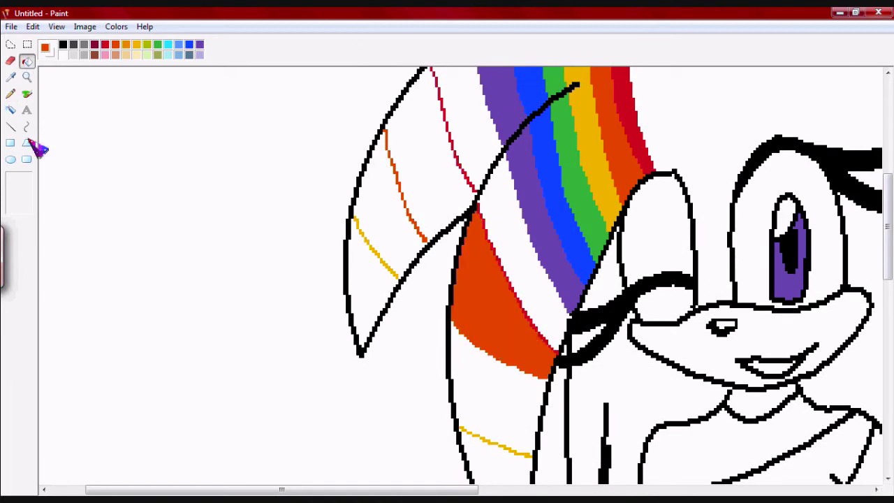
click(406, 139)
click(388, 209)
click(468, 126)
click(524, 245)
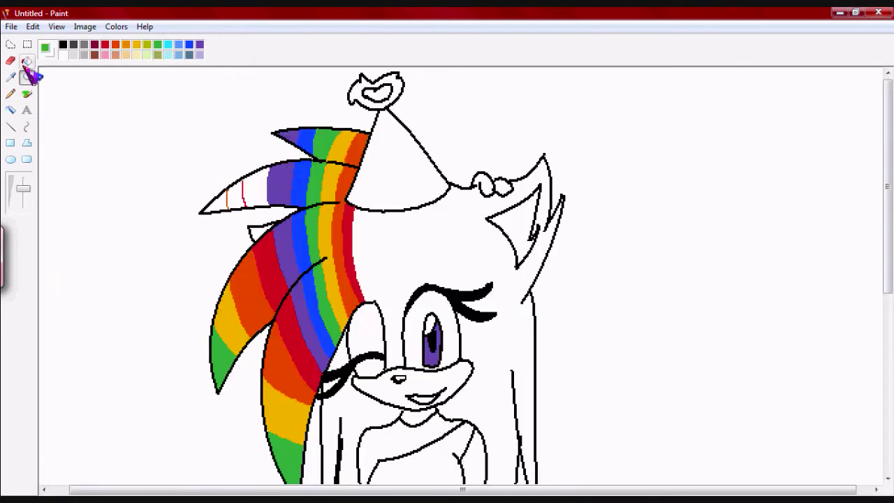
Step: Fill the middle spike's red stripe, and colour the tips of the two lower spikes blue and purple
click(255, 187)
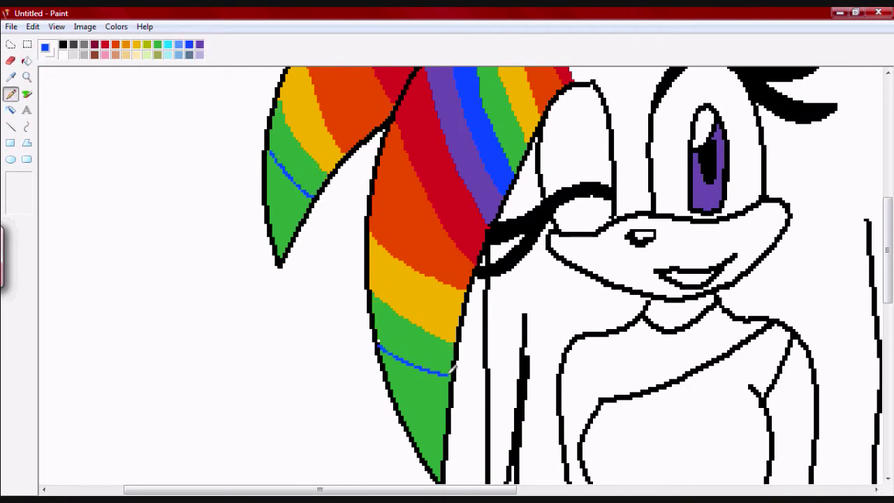
click(26, 61)
click(287, 223)
click(11, 93)
click(26, 61)
click(419, 419)
click(200, 45)
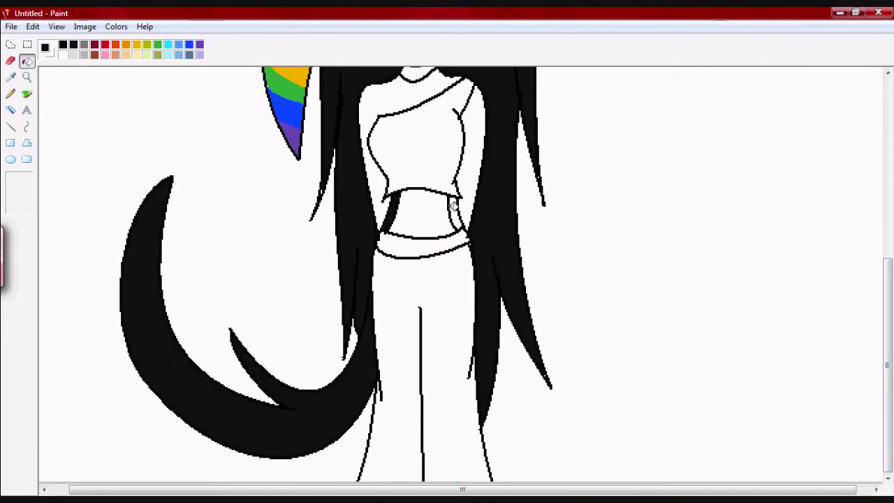
Step: Fill the remaining gap beside the waist with the near-black fur colour and the one-shoulder top with orange
click(453, 205)
click(26, 77)
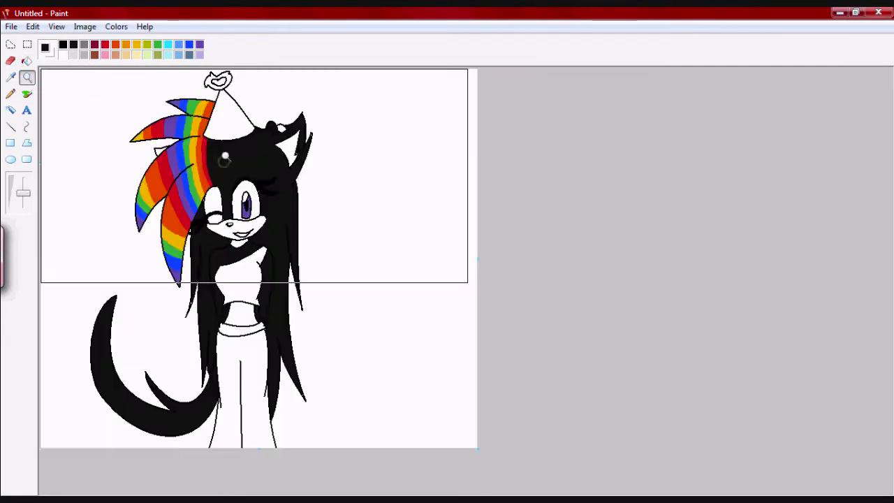
click(209, 75)
click(26, 61)
click(115, 44)
click(415, 245)
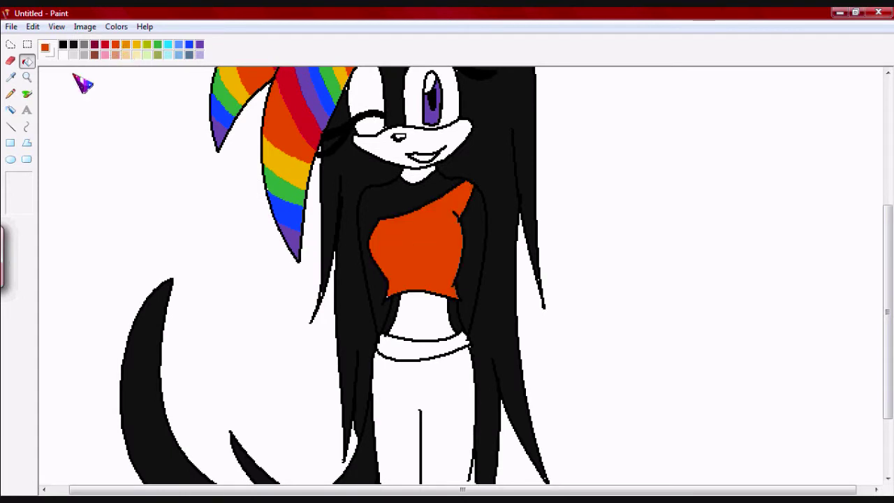
Step: Fill the top's shoulder corner pink, and draw and fill two pink stripes across the orange top
click(27, 77)
click(419, 210)
click(105, 55)
click(506, 143)
click(10, 94)
mouse_move(347, 221)
mouse_down()
mouse_move(509, 210)
mouse_move(338, 257)
mouse_up()
click(27, 61)
click(426, 238)
click(10, 94)
drag(359, 308, 516, 284)
click(27, 61)
click(433, 320)
Step: Change the blue palette colour to a dark blue from the basic colours and fill the trousers with it
click(26, 77)
click(105, 105)
click(27, 60)
double_click(189, 44)
click(457, 248)
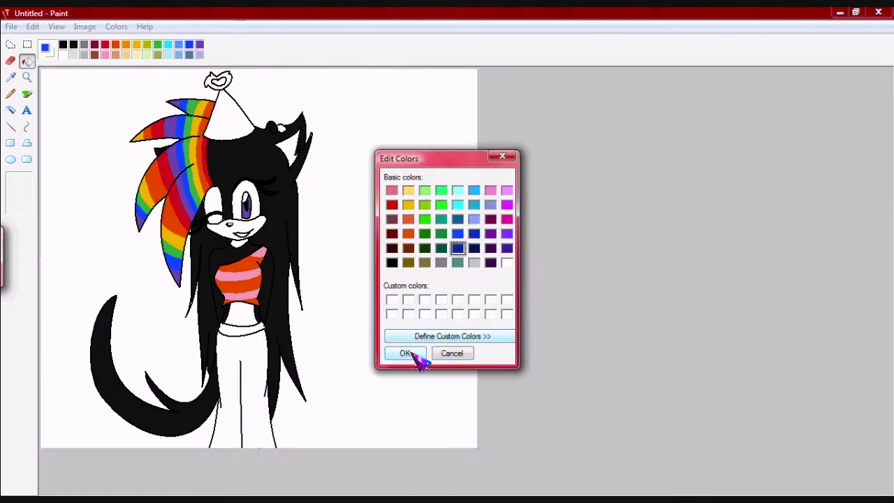
click(405, 353)
click(234, 398)
Step: Fill the trousers' waistband with grey
click(27, 77)
click(84, 46)
click(423, 323)
Step: Mix a brownish-orange skin colour and fill the muzzle and bare midriff with it
double_click(115, 55)
click(668, 239)
click(405, 354)
click(419, 128)
click(422, 300)
double_click(104, 55)
click(405, 353)
click(419, 129)
Step: Draw a small black navel on the midriff
drag(886, 234, 886, 189)
click(11, 94)
click(63, 44)
Step: Recolour the stripes of the top below the orange one yellow, green, dark blue and purple
click(27, 60)
click(420, 311)
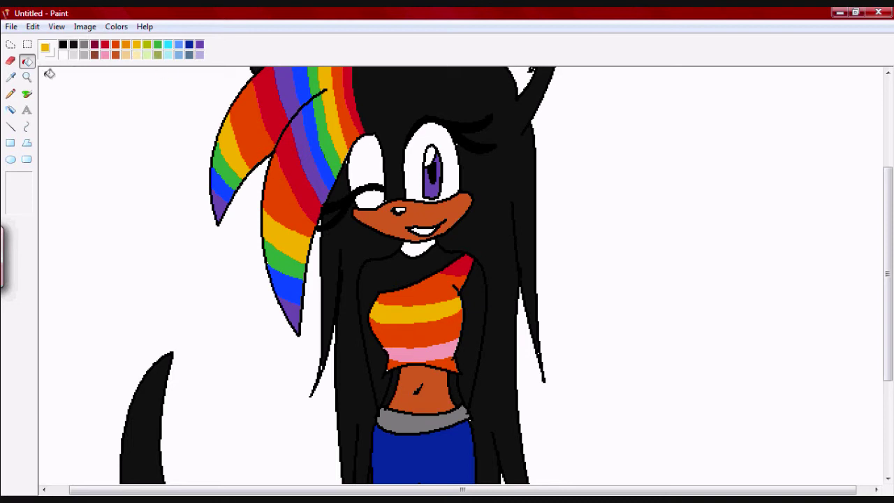
click(157, 44)
click(416, 334)
click(437, 350)
click(199, 44)
click(448, 358)
click(27, 93)
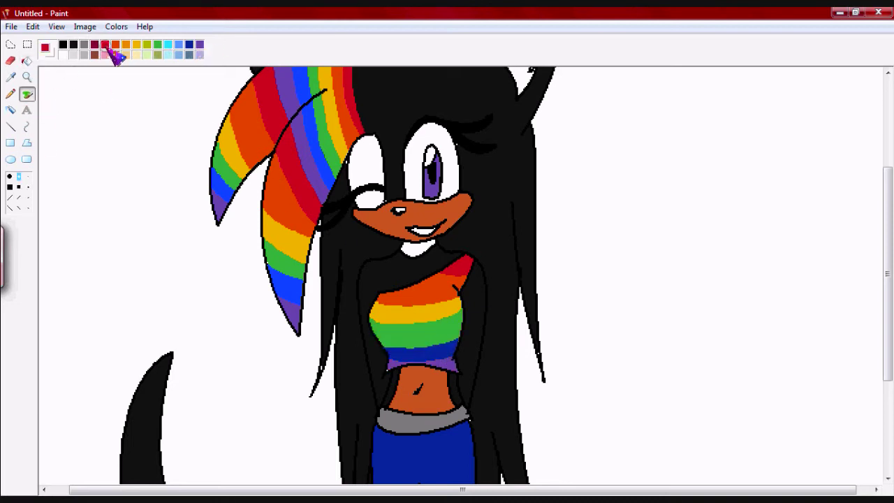
click(105, 44)
drag(49, 104, 143, 110)
mouse_move(54, 188)
mouse_down()
mouse_move(162, 190)
mouse_move(202, 139)
mouse_up()
mouse_move(70, 318)
mouse_down()
mouse_move(101, 280)
mouse_move(234, 287)
mouse_move(265, 350)
mouse_up()
drag(201, 437, 269, 426)
drag(222, 461, 276, 451)
click(10, 61)
mouse_move(62, 104)
mouse_down()
mouse_move(98, 110)
mouse_move(224, 381)
mouse_up()
Step: Mix a dark red and fill the winking eye's lid with it, and fill the inside of the mouth pink
scroll(223, 380, up, 3)
click(27, 77)
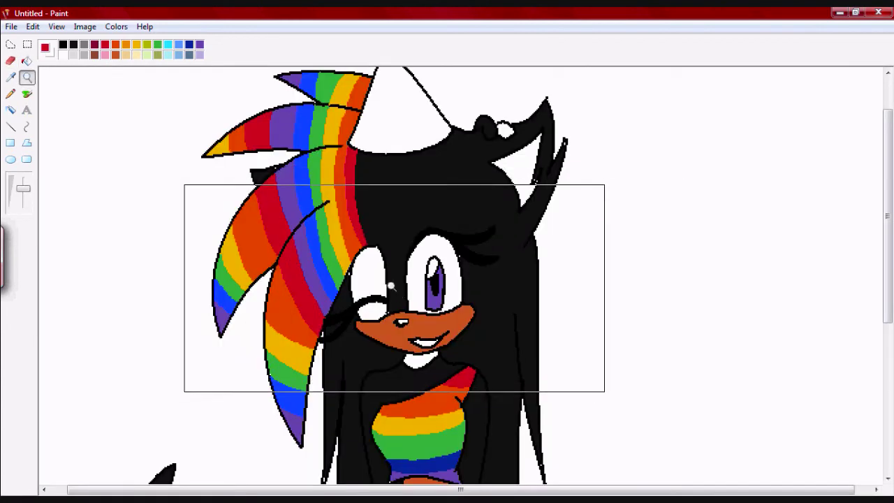
click(389, 284)
double_click(104, 44)
click(405, 351)
click(27, 61)
click(349, 224)
click(105, 54)
click(472, 364)
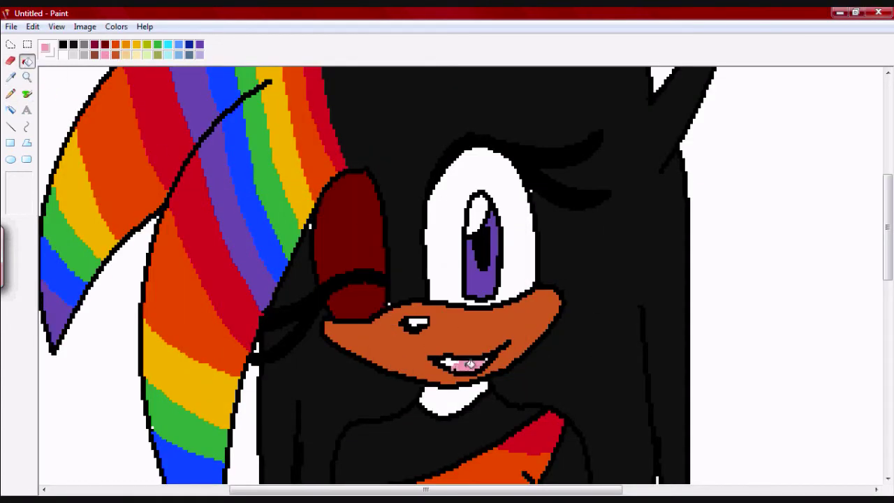
Step: Change the palette red to a pure bright red and fill the outer ring of the hat's heart topper
click(26, 77)
right_click(239, 279)
click(240, 120)
click(349, 140)
double_click(105, 44)
click(405, 353)
click(320, 120)
Step: Mix a near-black colour and fill the party hat with it
double_click(199, 44)
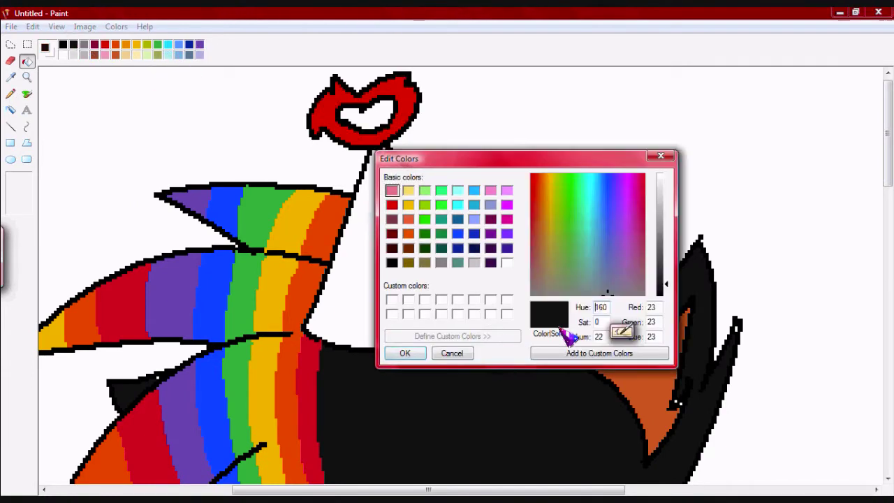
click(405, 352)
click(419, 230)
Step: Draw red heart outlines across the party hat and fill all six hearts red
click(10, 94)
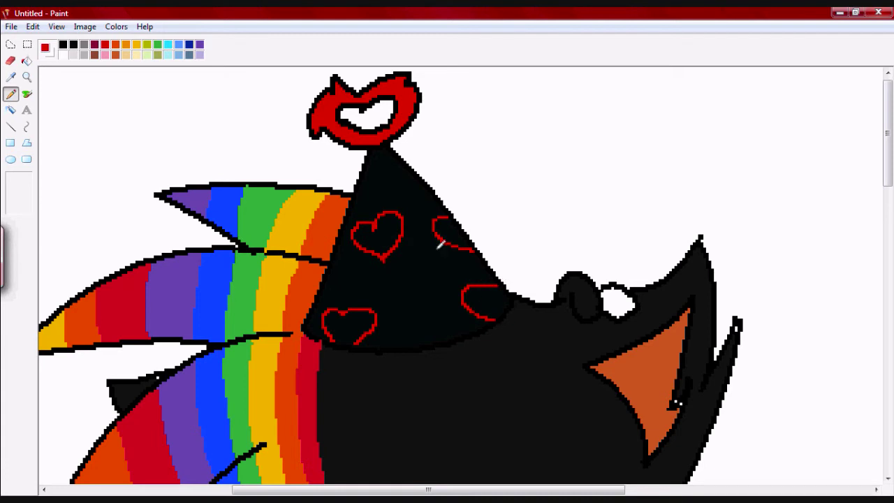
click(27, 61)
click(350, 325)
click(377, 234)
click(423, 288)
click(482, 302)
click(450, 233)
click(391, 173)
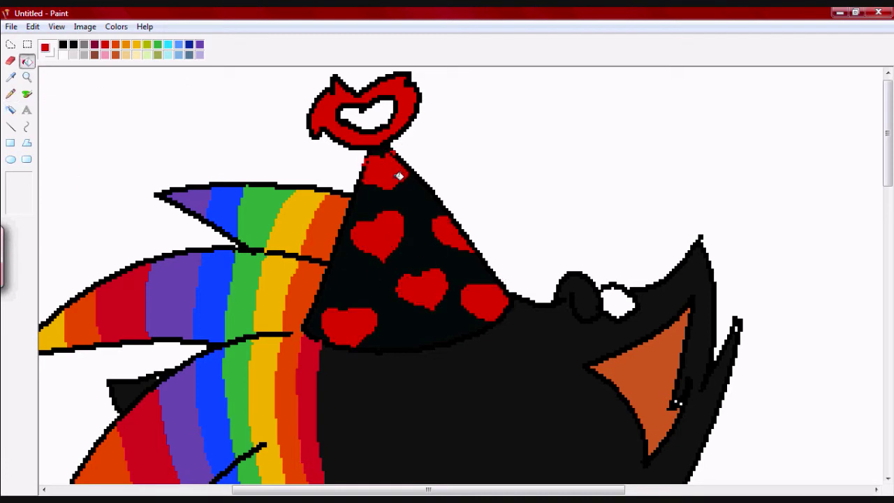
Step: Fill the two small ornaments between the party hat and the ear, one purple and the other grey
click(27, 77)
right_click(419, 245)
click(489, 224)
click(512, 222)
click(199, 44)
click(339, 189)
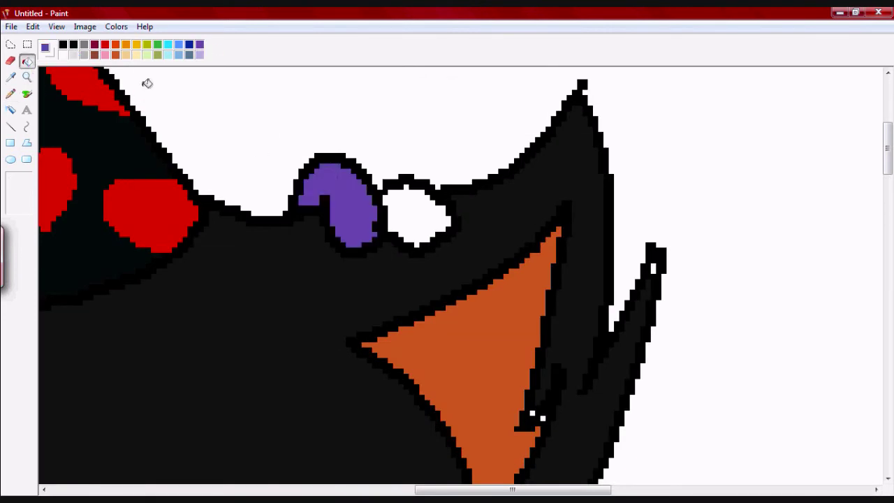
click(26, 77)
right_click(131, 126)
right_click(131, 126)
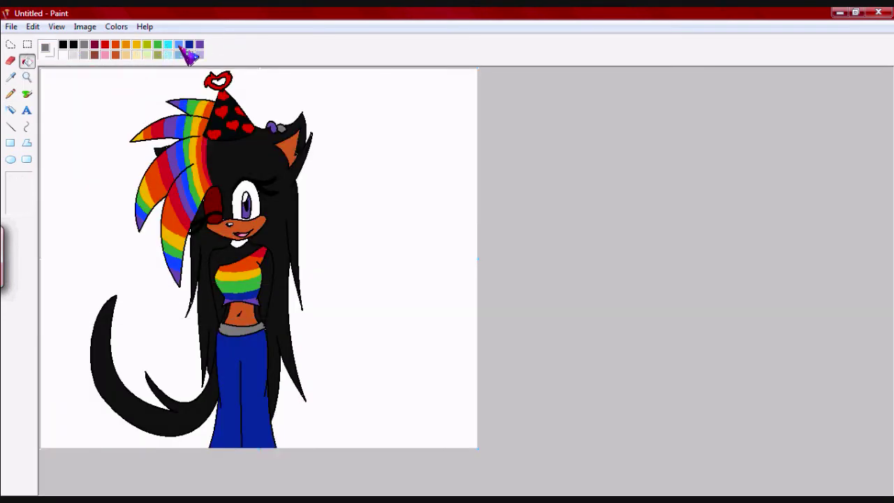
click(168, 44)
click(190, 79)
click(64, 54)
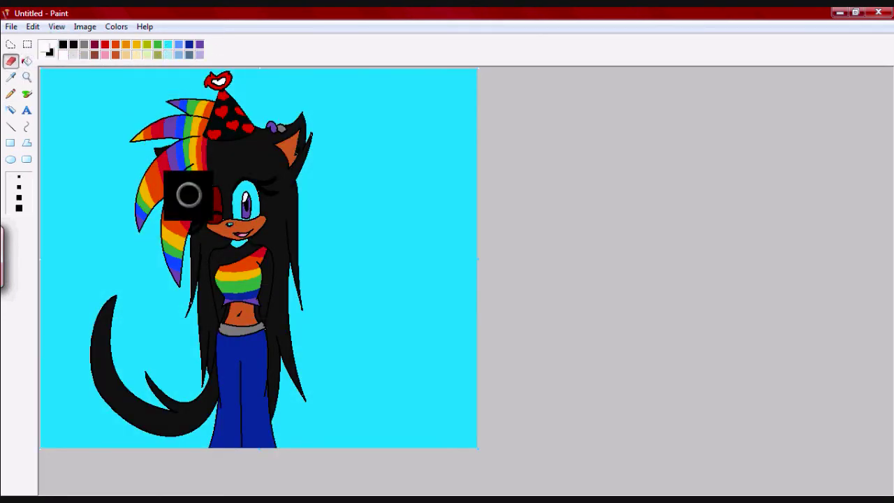
click(11, 61)
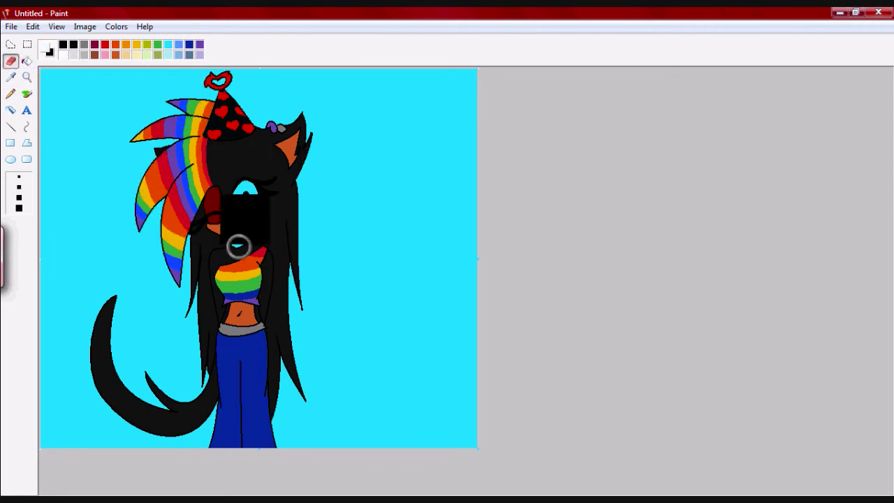
click(26, 61)
click(225, 76)
drag(85, 83, 322, 248)
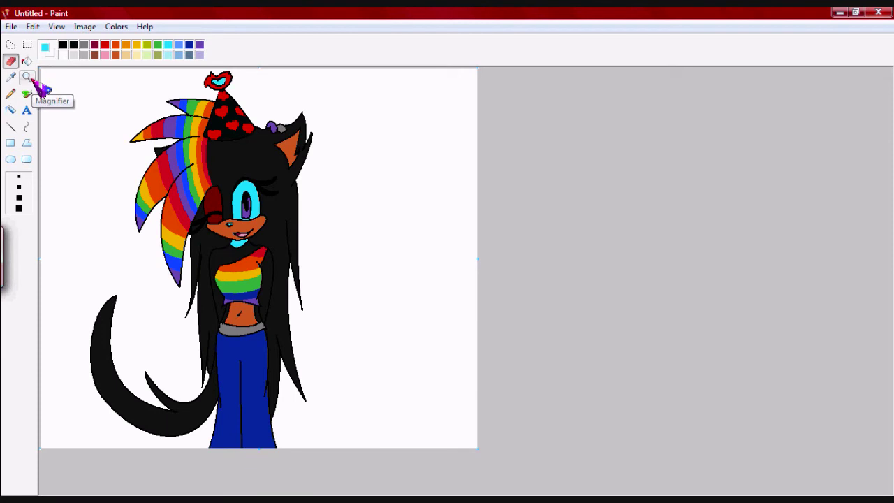
key(ctrl+z)
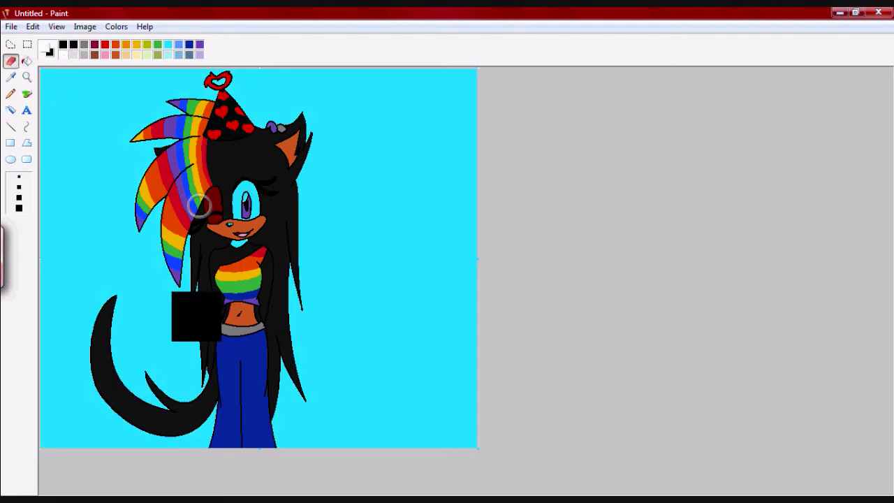
key(ctrl+y)
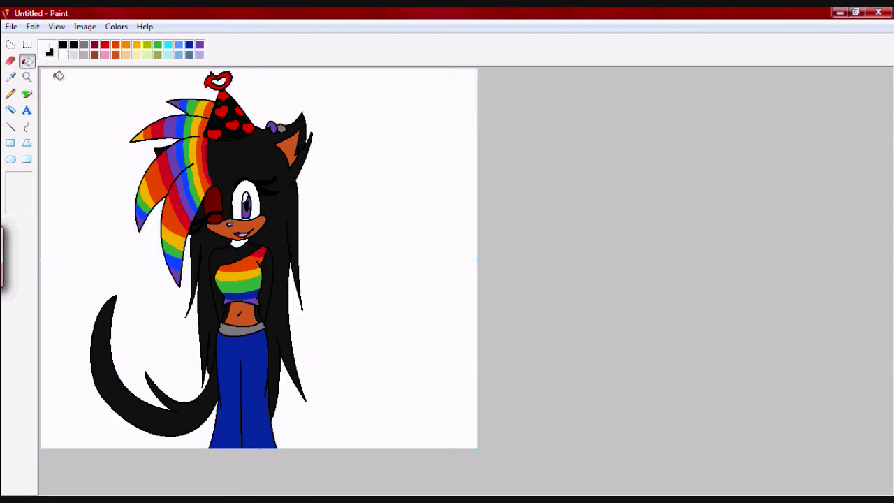
Step: Switch to GIMP, select the hair and fur areas, and airbrush black shading over the rainbow hair spikes with a Circle Fuzzy brush
key(super)
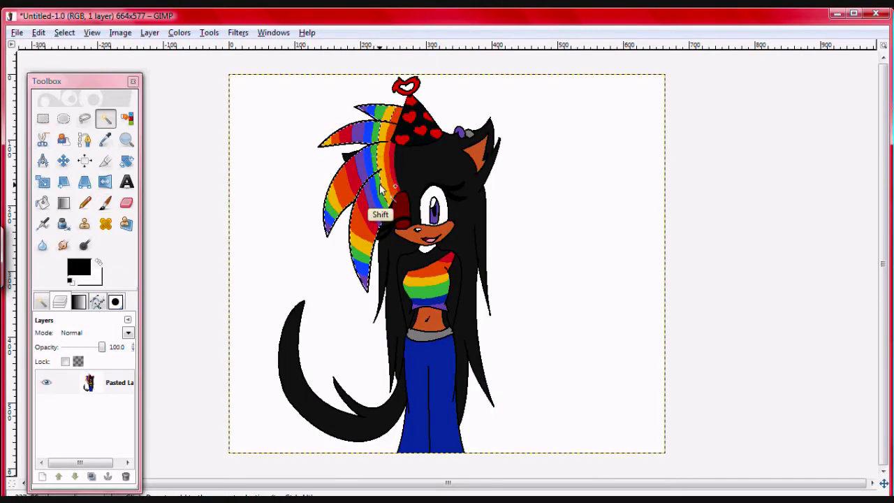
shift+click(428, 177)
click(42, 224)
click(70, 366)
click(150, 285)
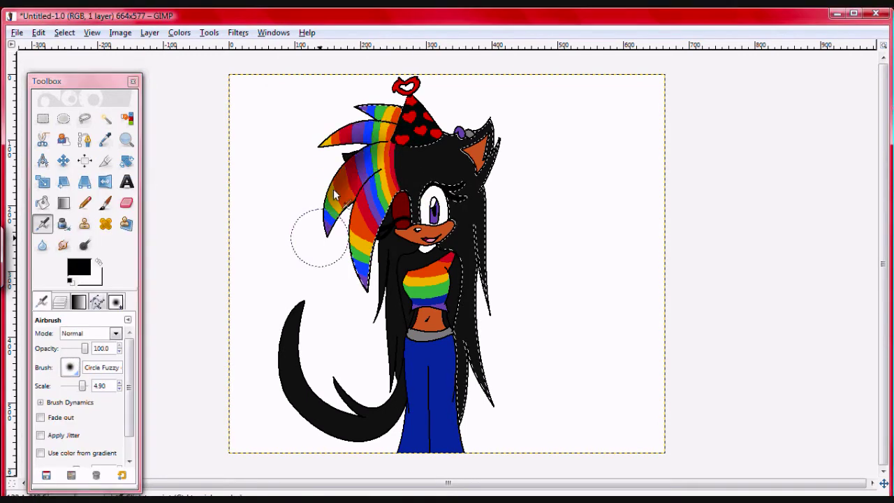
Step: Airbrush soft white highlights over the rainbow hair with the airbrush opacity lowered
click(99, 262)
drag(84, 348, 72, 348)
drag(383, 83, 388, 186)
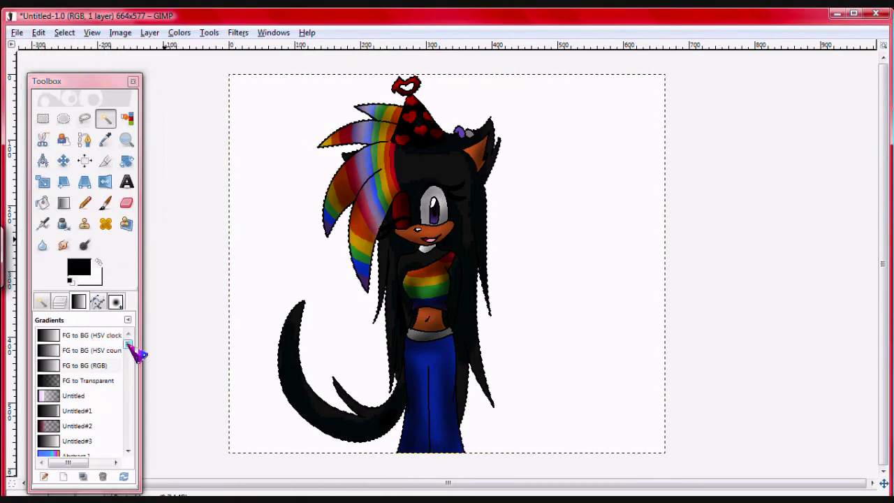
Step: Fill the selected background around the character with a diagonal full saturation spectrum gradient
drag(130, 346, 128, 398)
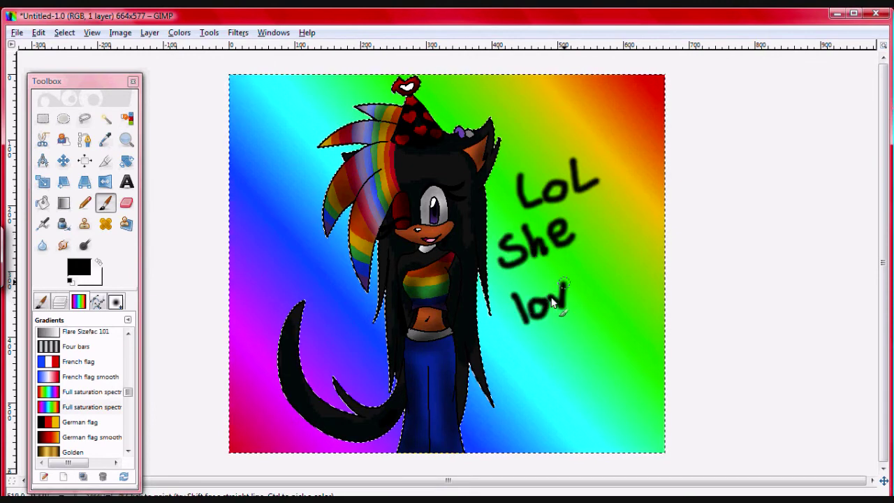
mouse_move(552, 302)
mouse_down()
mouse_move(538, 377)
mouse_move(578, 365)
mouse_up()
mouse_move(638, 323)
mouse_down()
mouse_move(559, 412)
mouse_move(629, 381)
mouse_up()
key(ctrl+z)
key(ctrl+z)
key(ctrl+z)
key(ctrl+z)
key(ctrl+z)
key(ctrl+z)
key(ctrl+z)
key(ctrl+z)
key(ctrl+y)
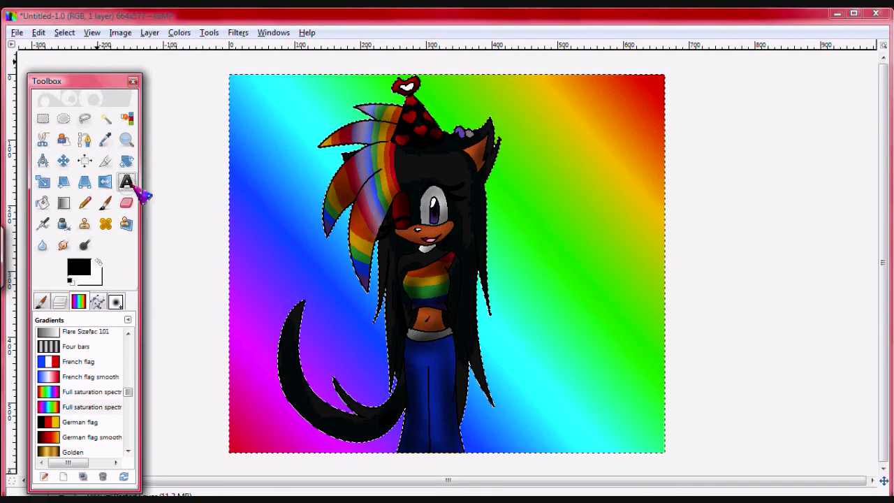
Step: Add a text box in the picture's upper right corner reading "happy b-day", the recipient's username, exclamation marks and "<3"
click(53, 300)
click(90, 426)
click(325, 304)
key(Tab)
drag(507, 102, 654, 171)
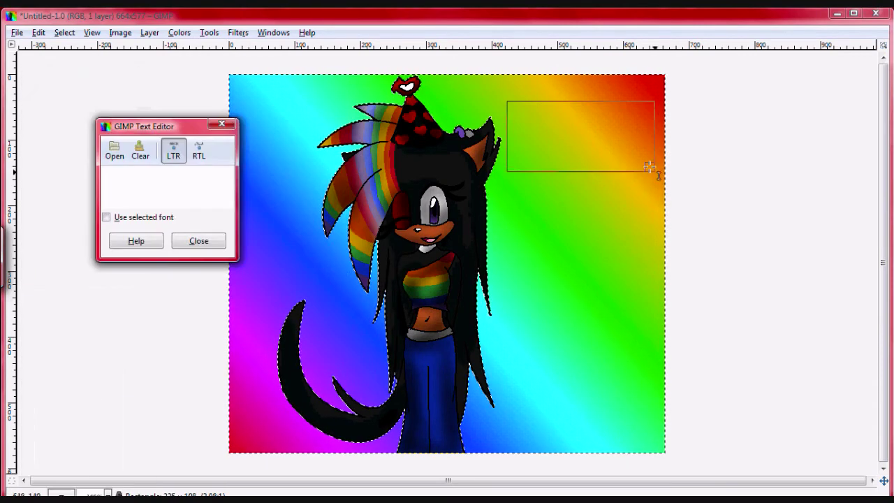
text(happy b-day Kasssandra331!!!!! 3)
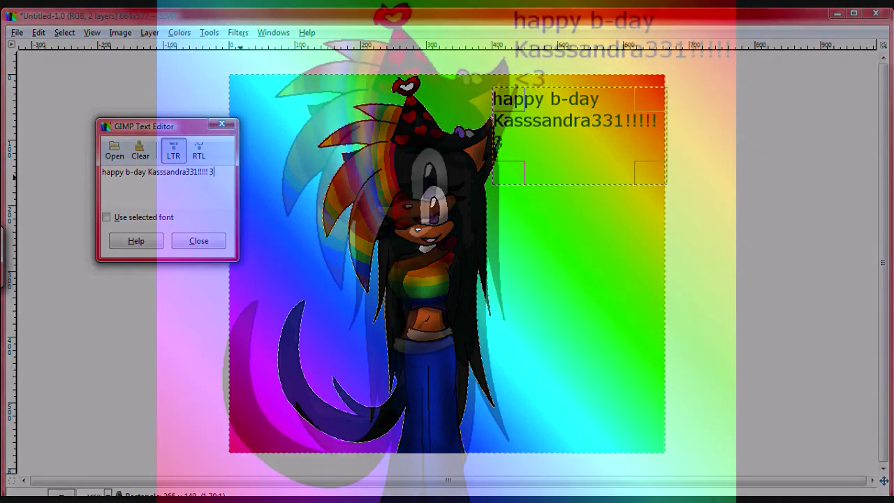
text(<3)
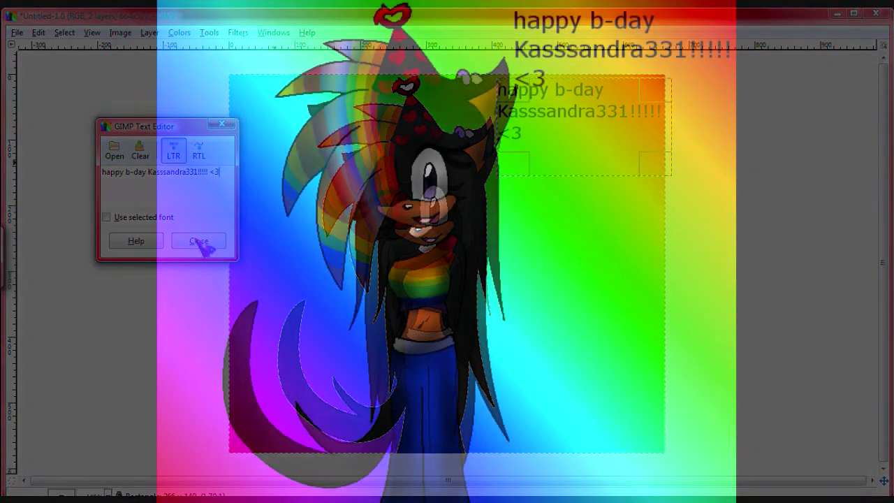